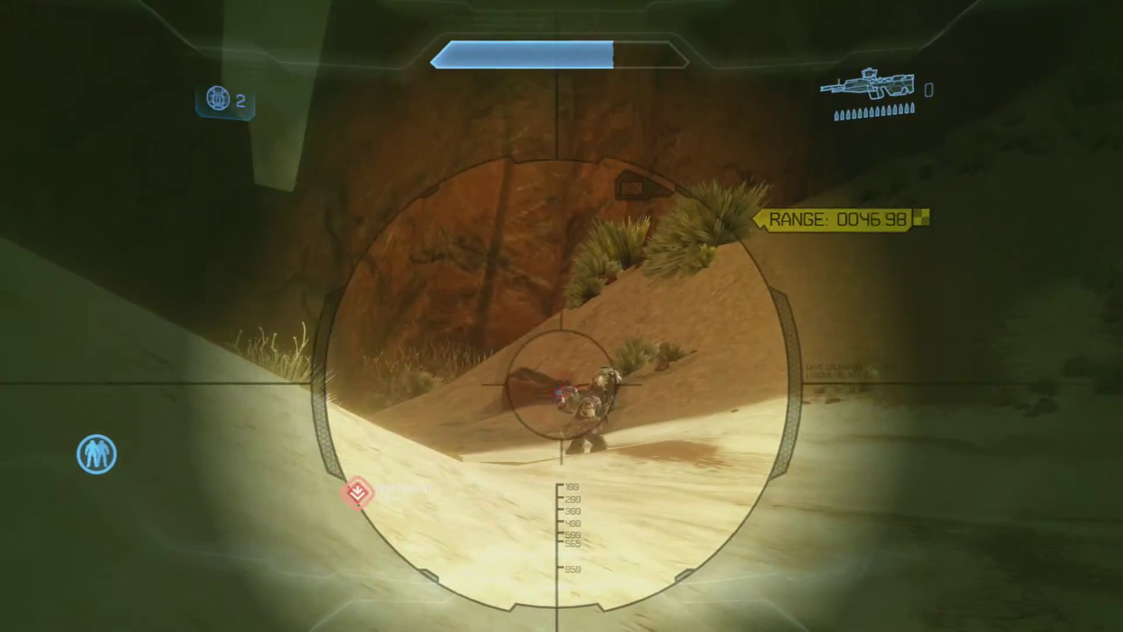
- Shoot the enemy through the scope, unzoom, and fire the rifle at the slope
left_click(562, 384)
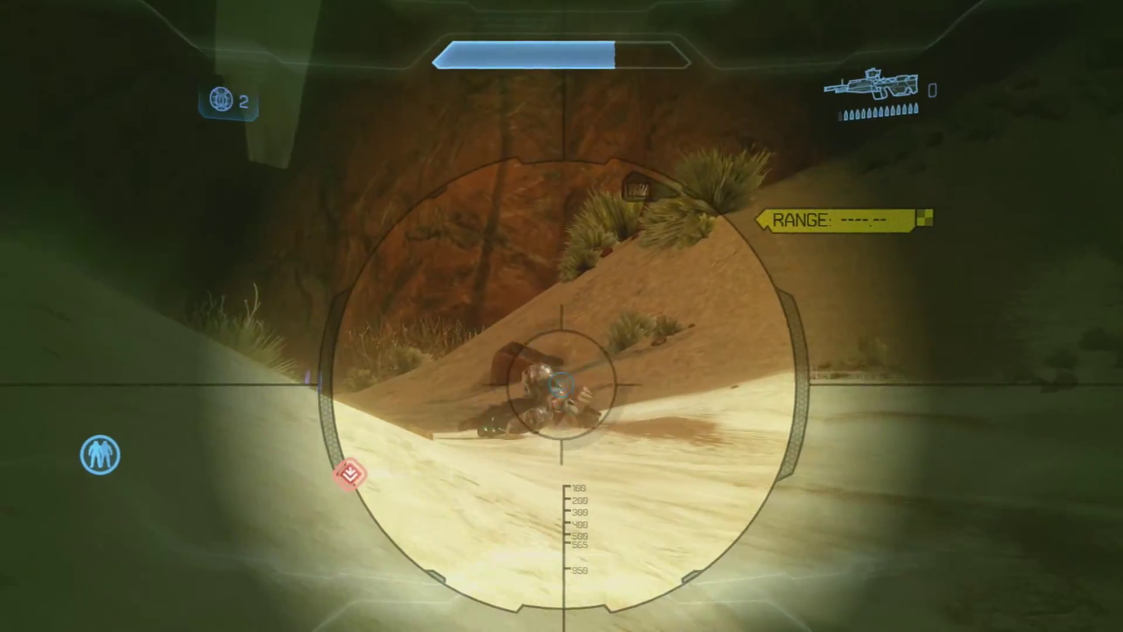
right_click(562, 385)
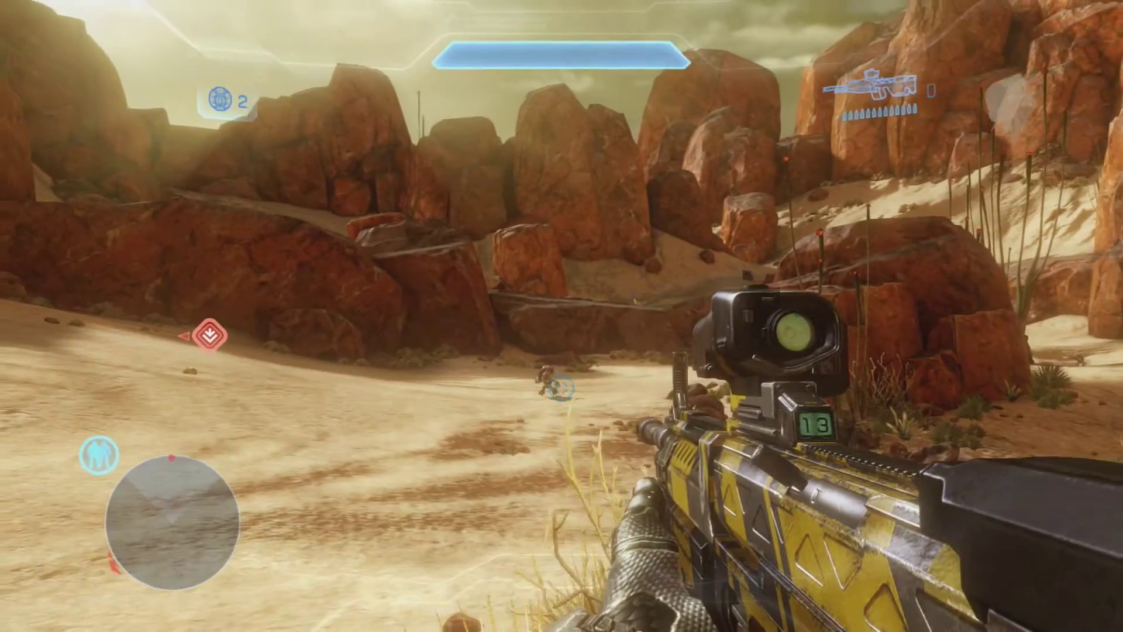
left_click(561, 387)
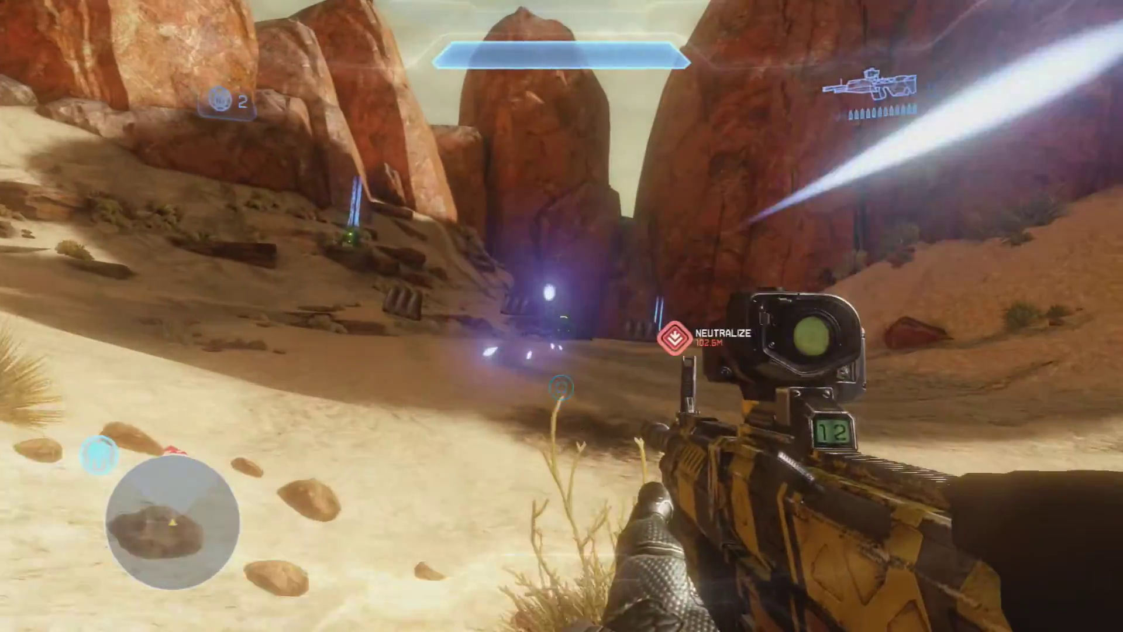
- Swap to the Covenant weapon to fire and melee, then swap back and scope in with the rifle
key("Tab")
left_click(561, 387)
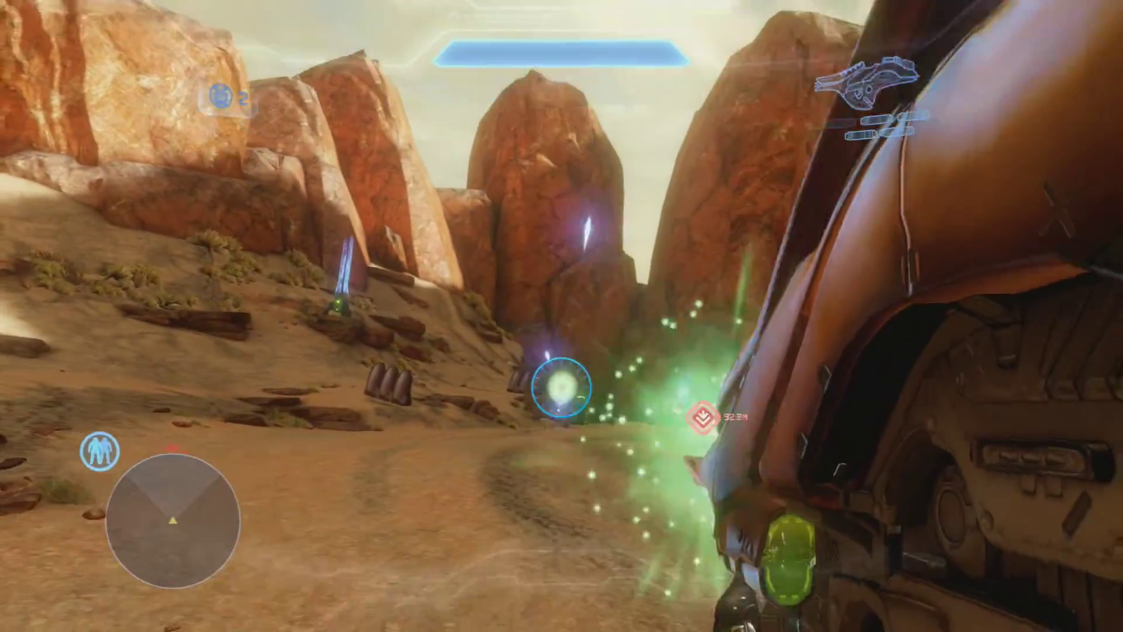
key("q")
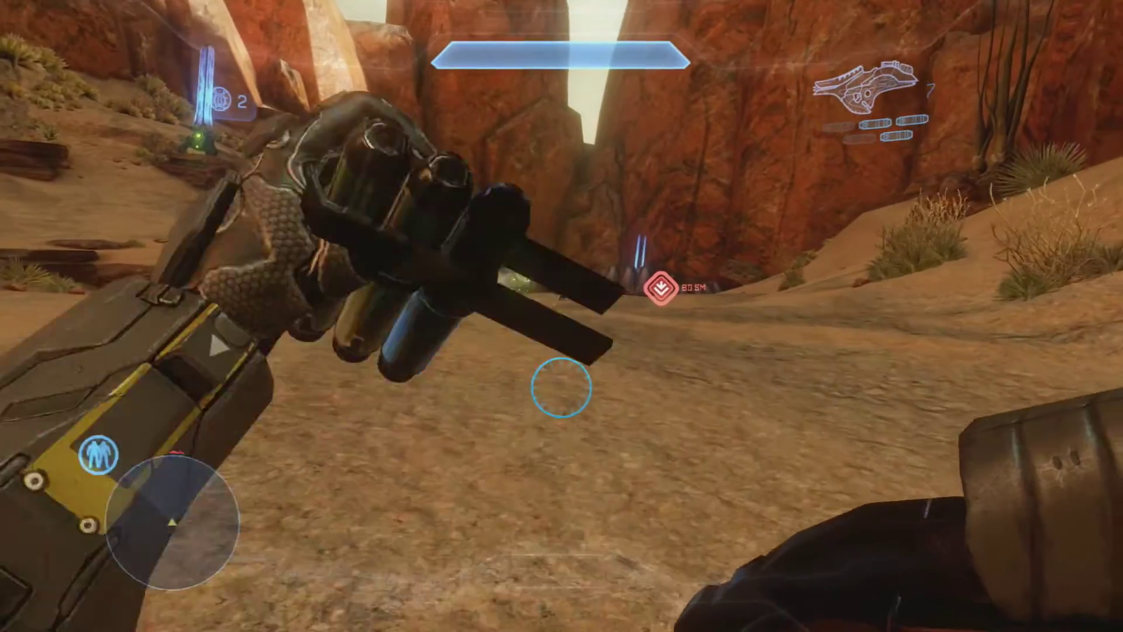
key("Tab")
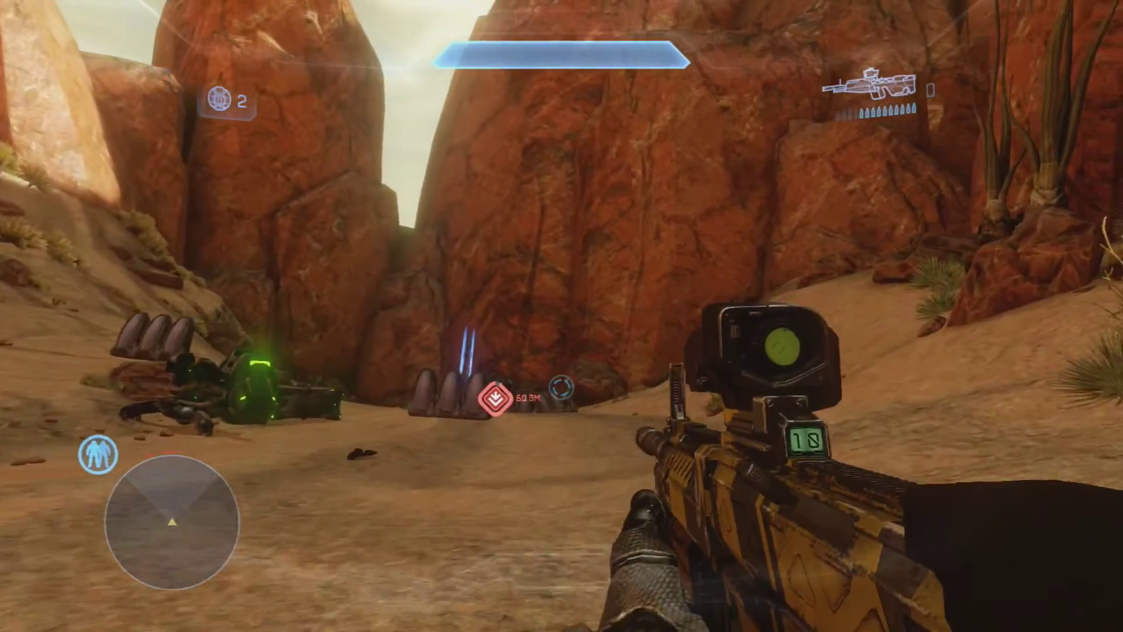
right_click(561, 316)
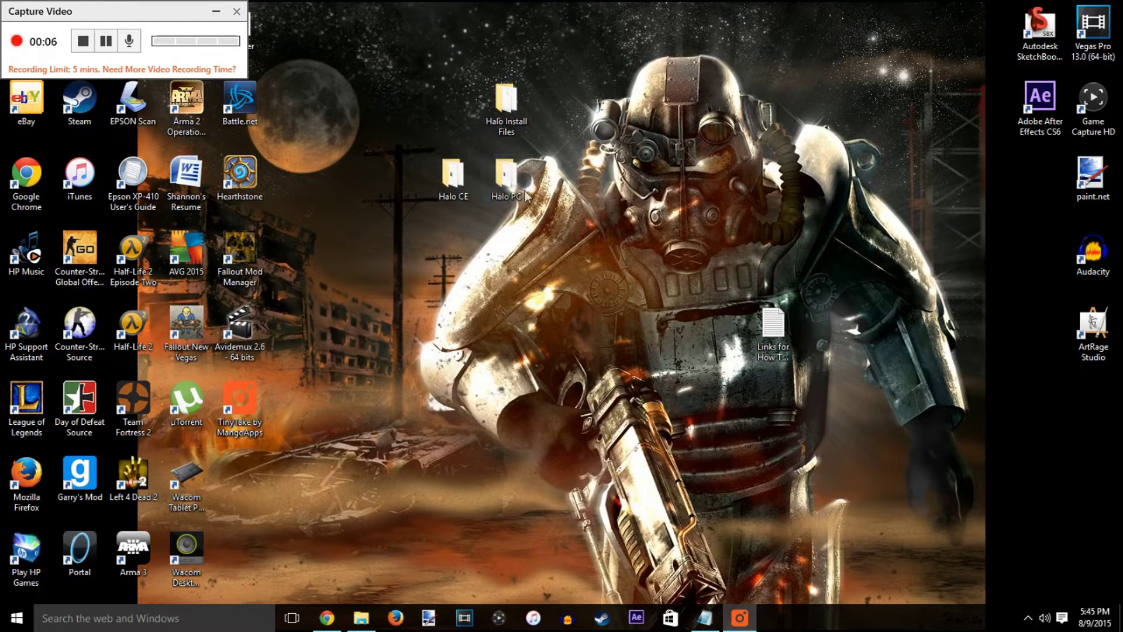
- Open the Halo PC folder and inspect the Halo Combat Evolved archive's context menu
left_click_drag(776, 327, 1097, 404)
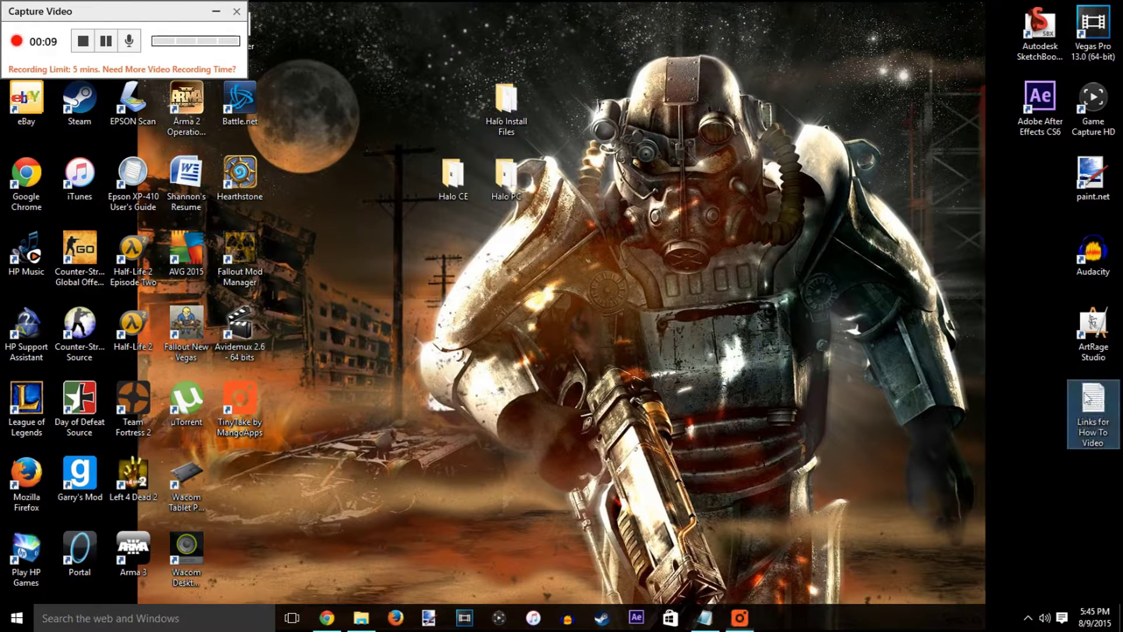
right_click(504, 184)
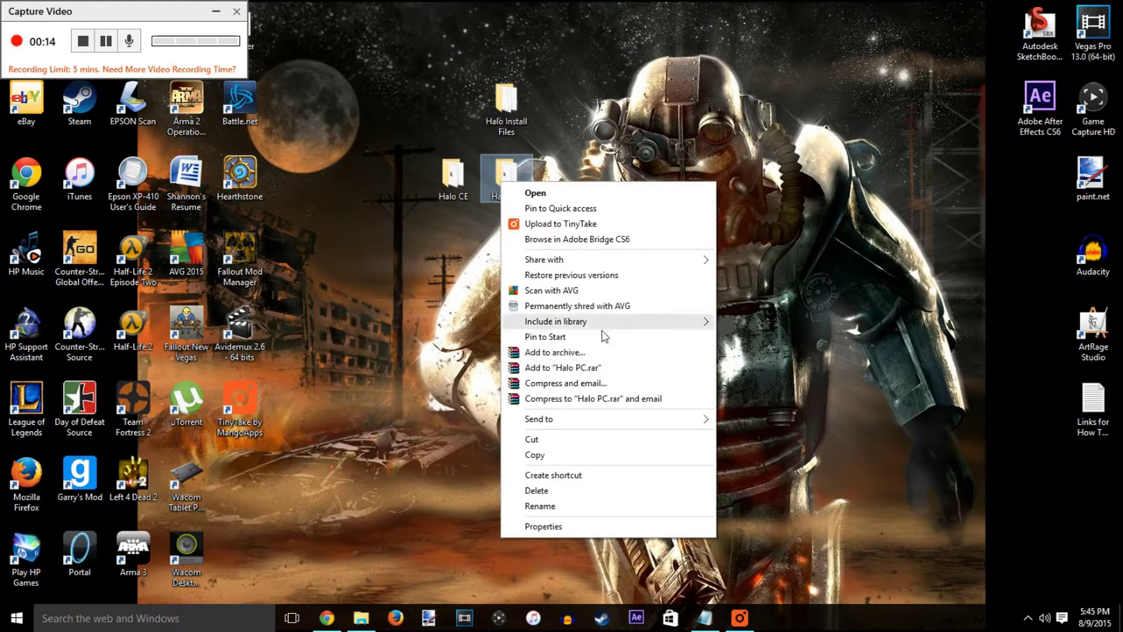
left_click(537, 193)
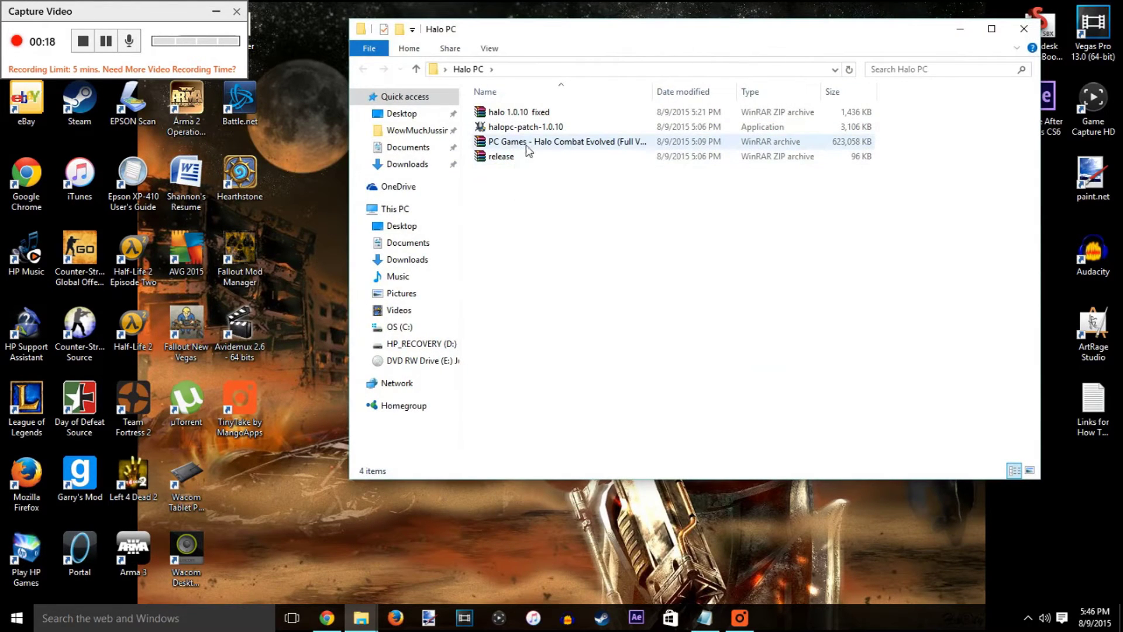
right_click(532, 147)
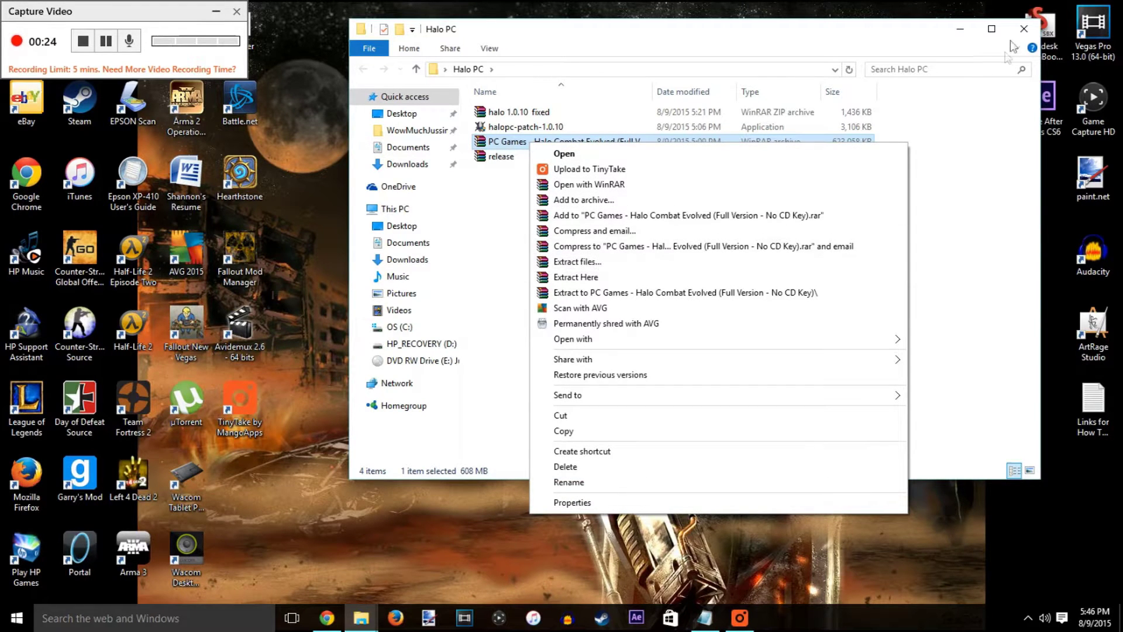
- Close Halo PC and open the Halo Install Files folder, moving its window right
left_click(1024, 29)
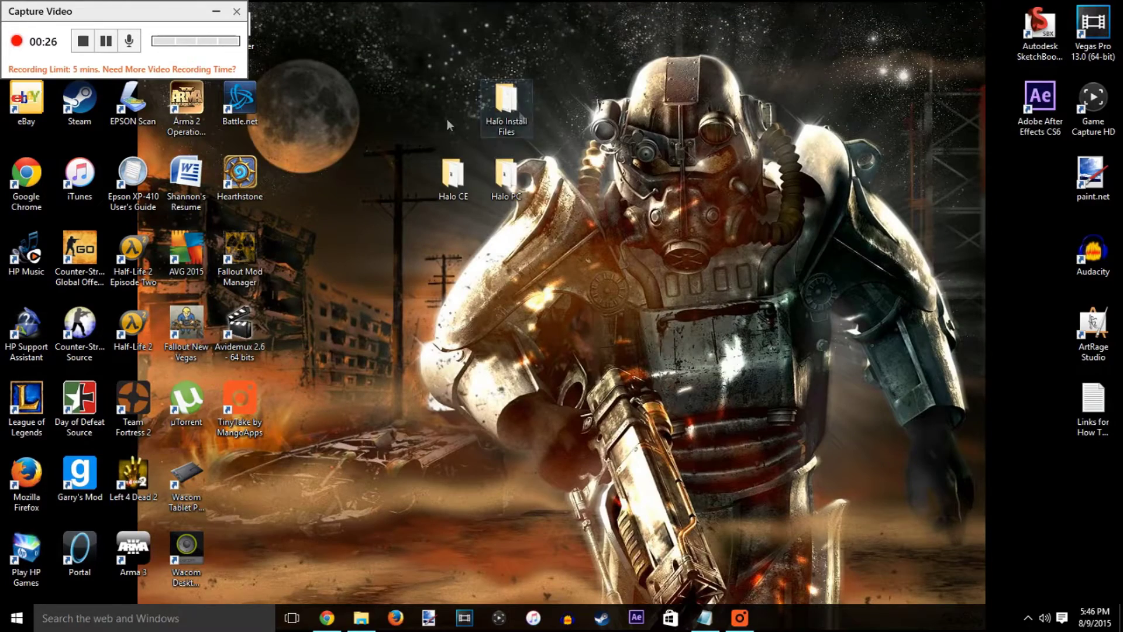
double_click(512, 104)
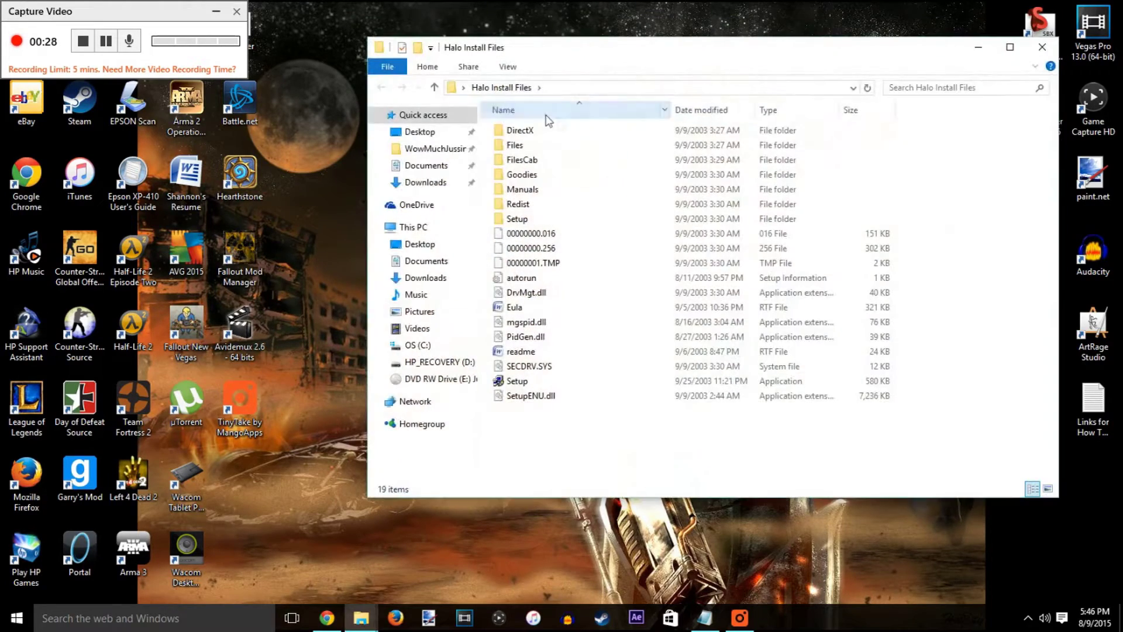
left_click_drag(608, 23, 740, 35)
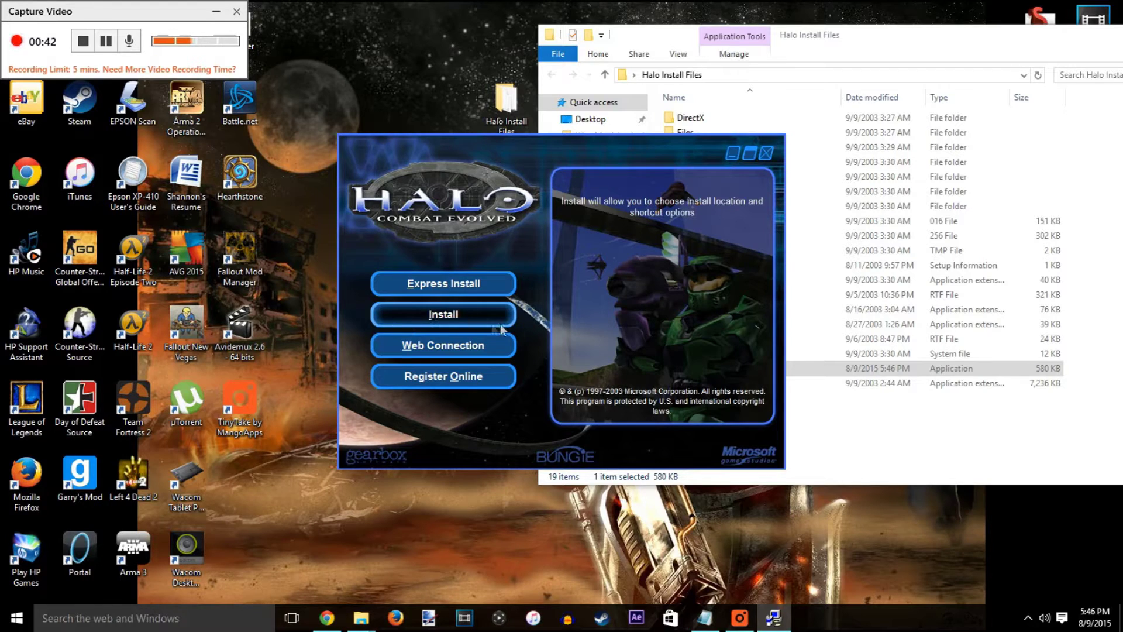
- Start the custom install and submit the 25-character product key, fixing a typo in the first box
left_click(435, 316)
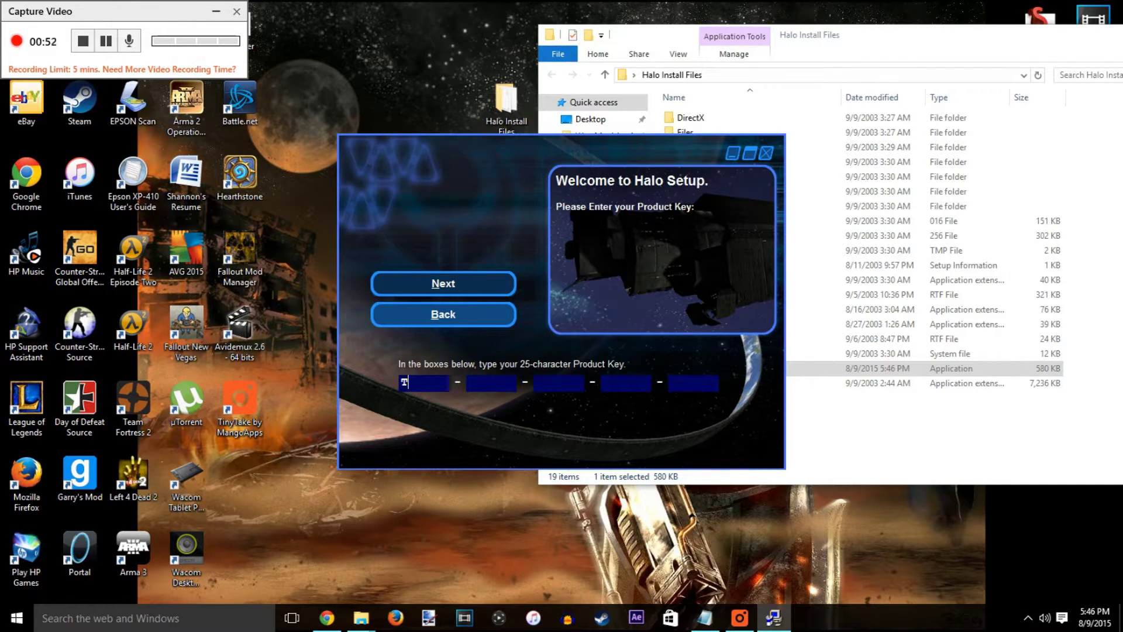
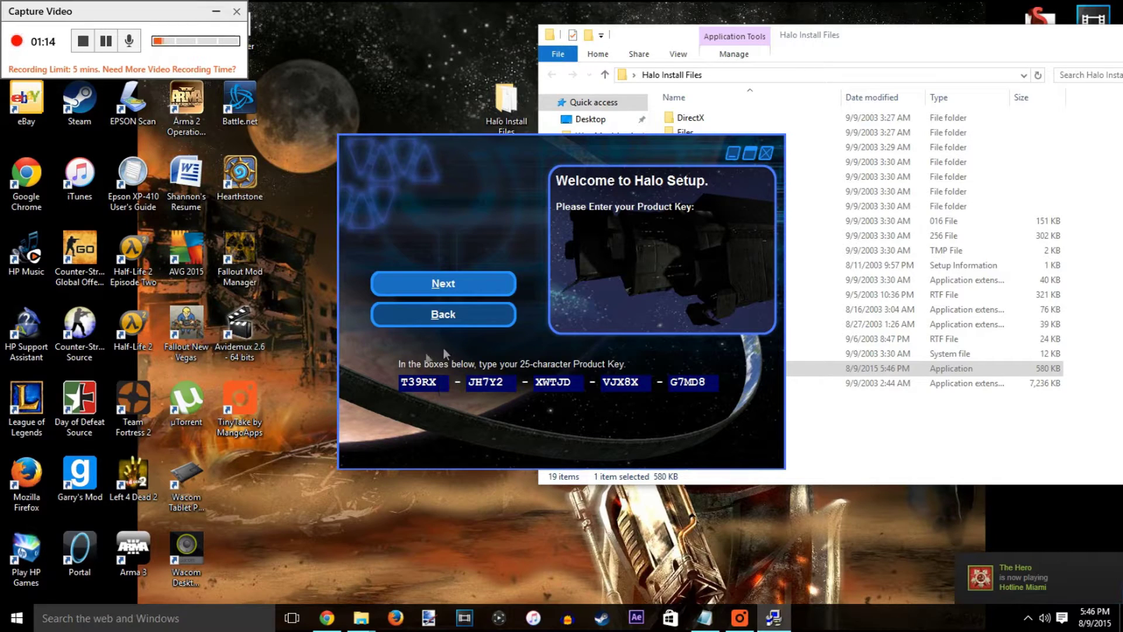
left_click(430, 289)
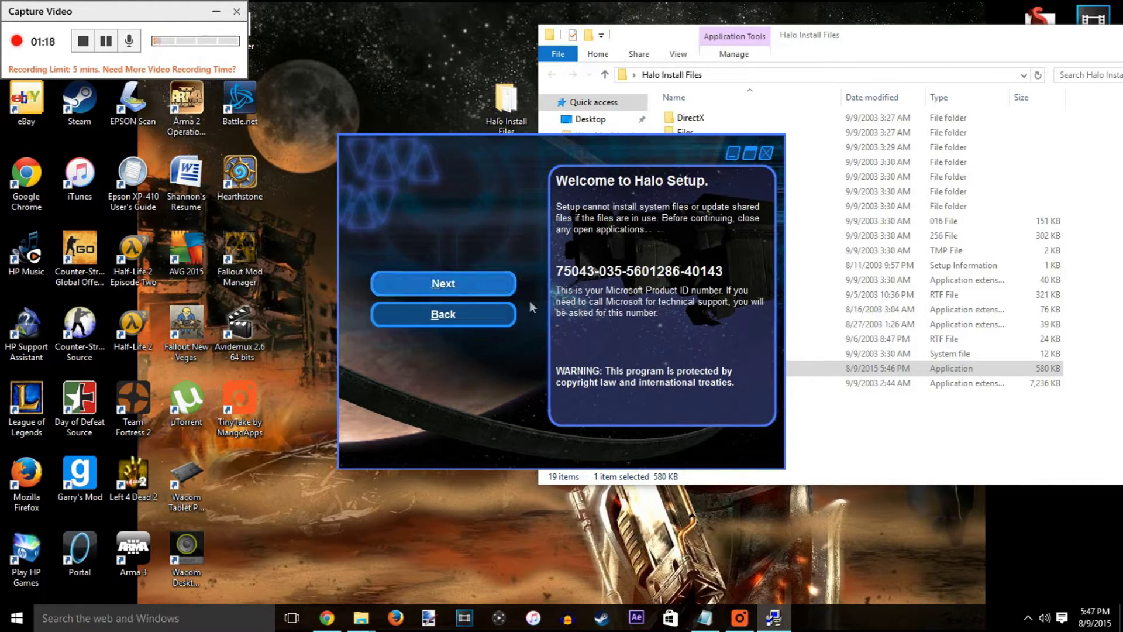
- Continue past the product ID, exclude GameSpy Arcade, and install Halo to the default folder
left_click(450, 284)
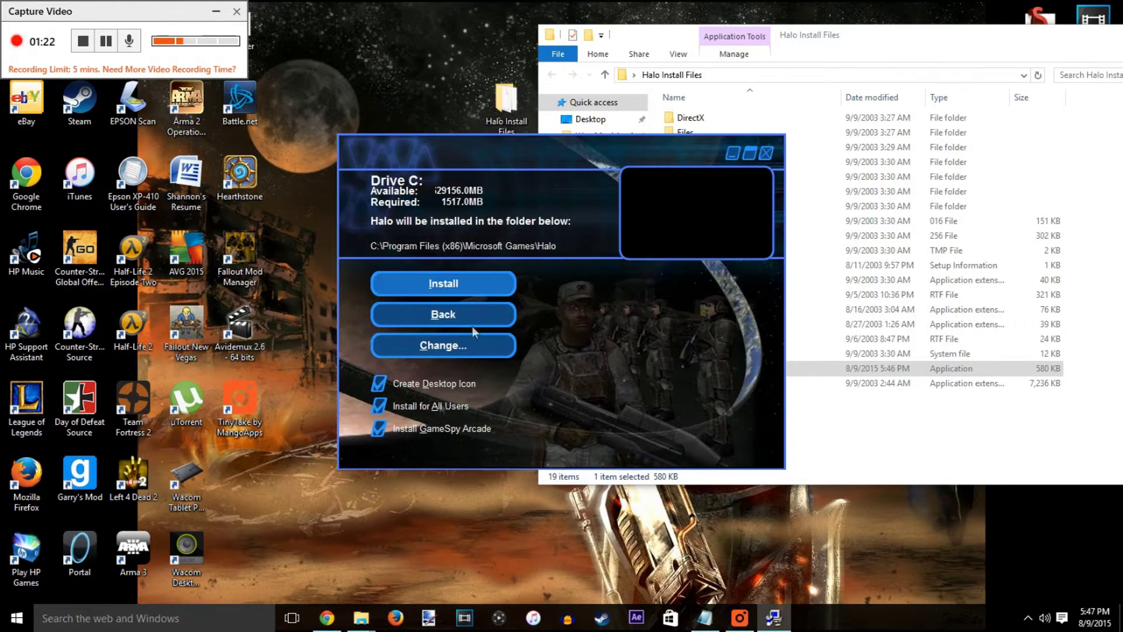
left_click(381, 429)
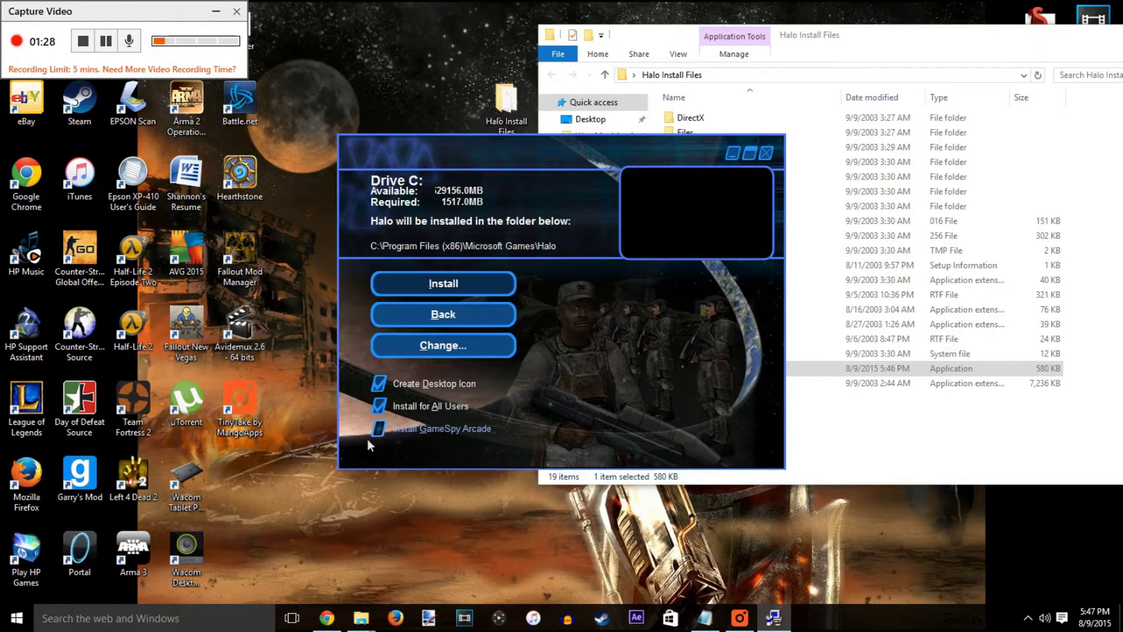
left_click(444, 282)
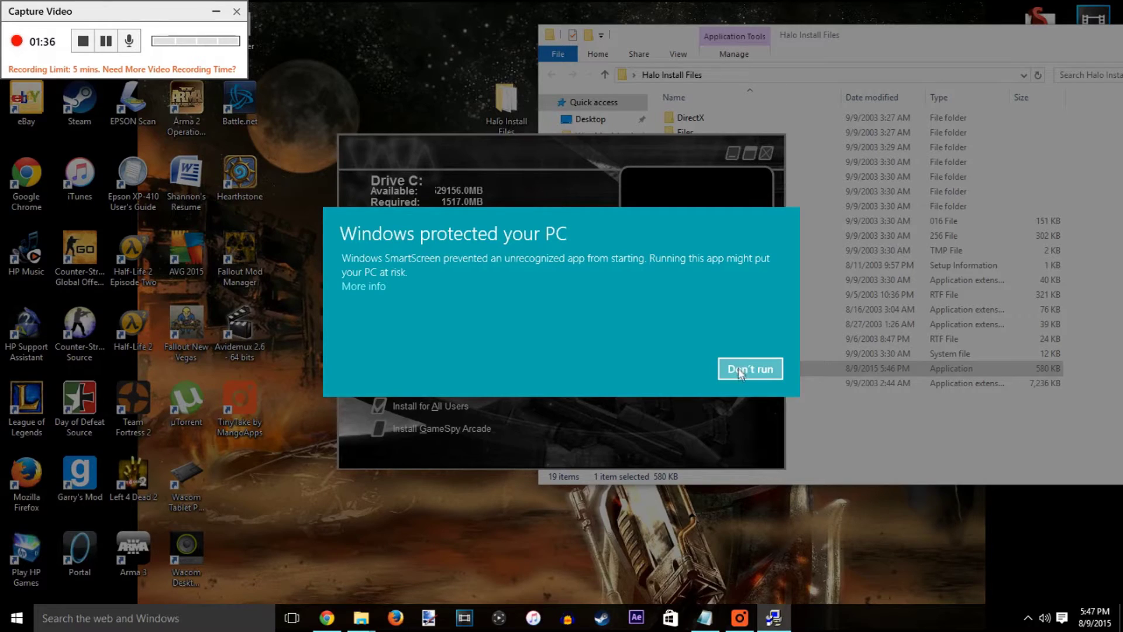
- Allow the blocked ShFolder.Exe through SmartScreen, then close the launcher once Halo finishes installing
left_click(361, 285)
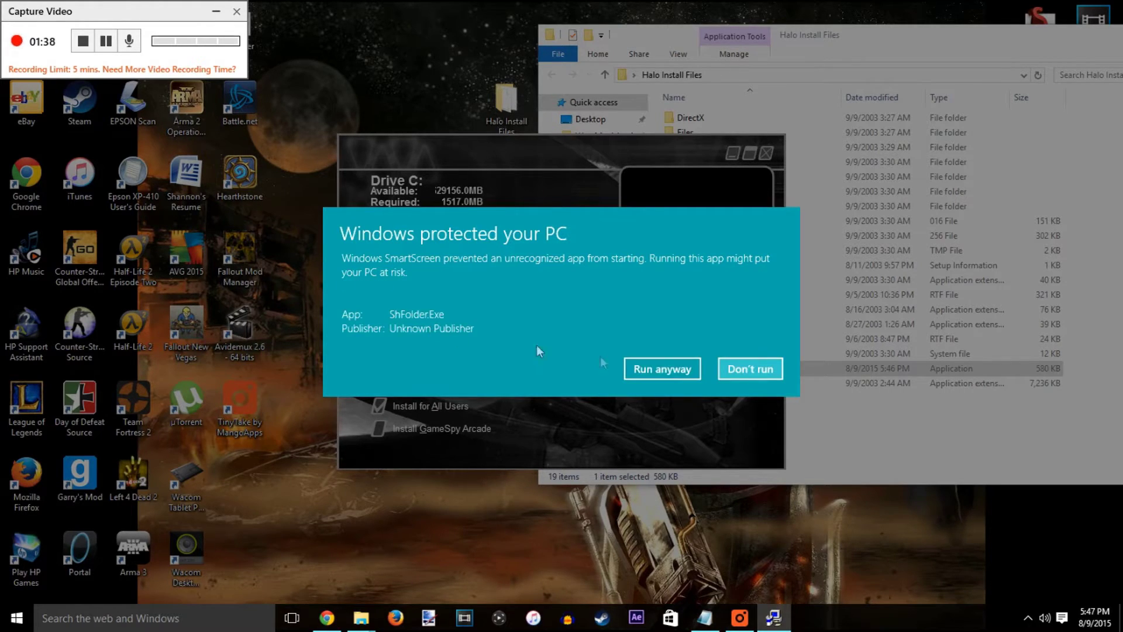
left_click(659, 367)
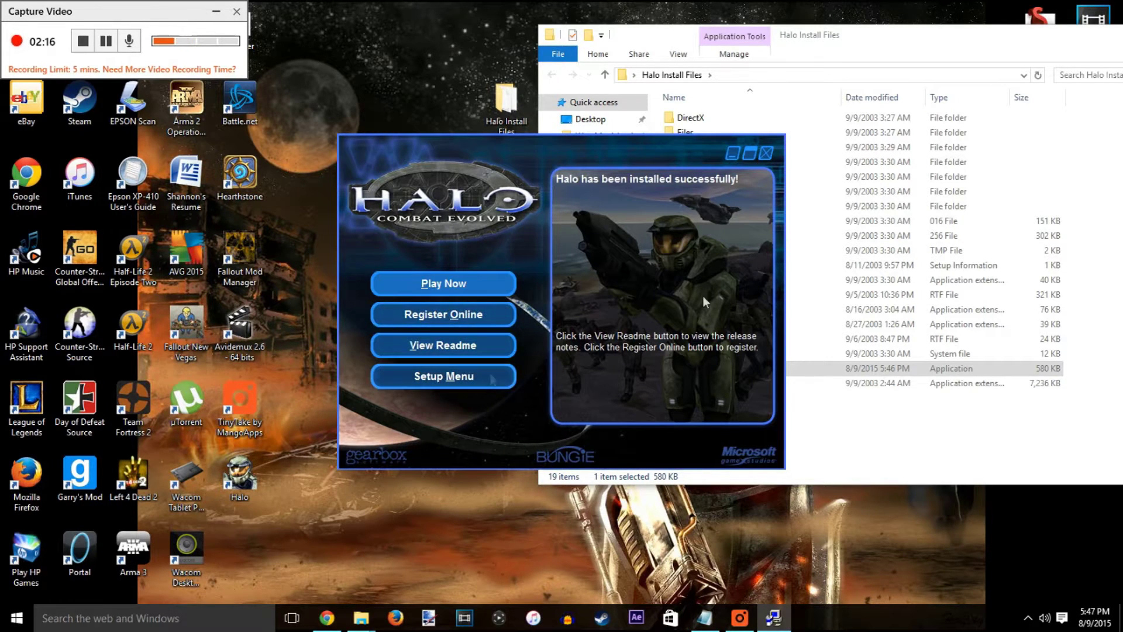
left_click(767, 153)
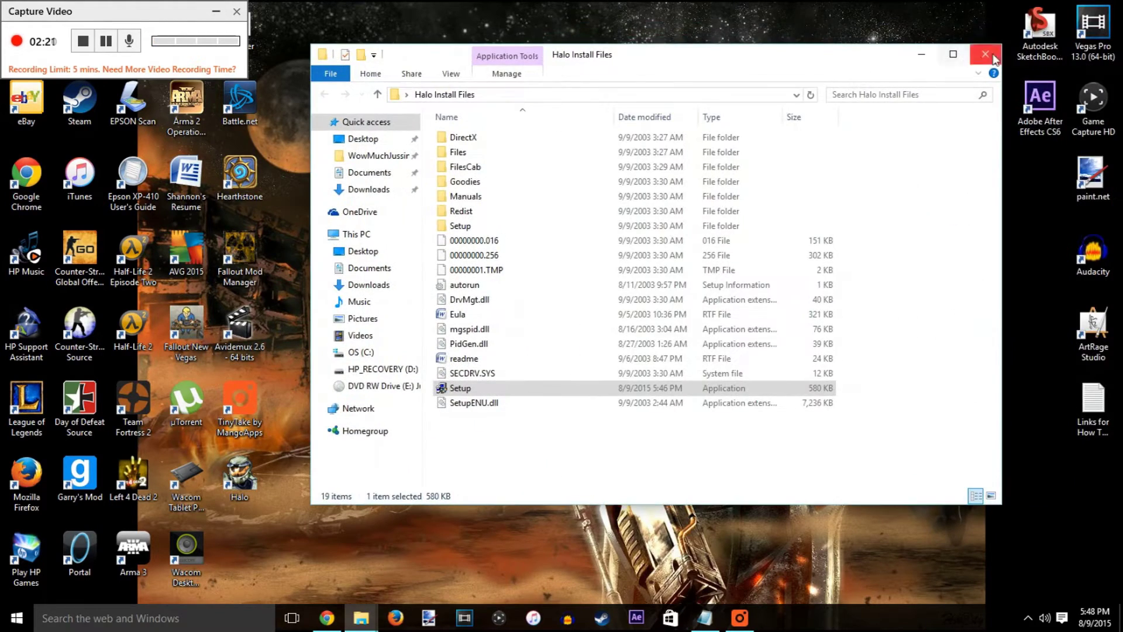
- Close Halo Install Files and place the Halo shortcut beside the Halo folders on the desktop
key("alt+F4")
left_click_drag(119, 13, 489, 13)
left_click_drag(237, 471, 642, 172)
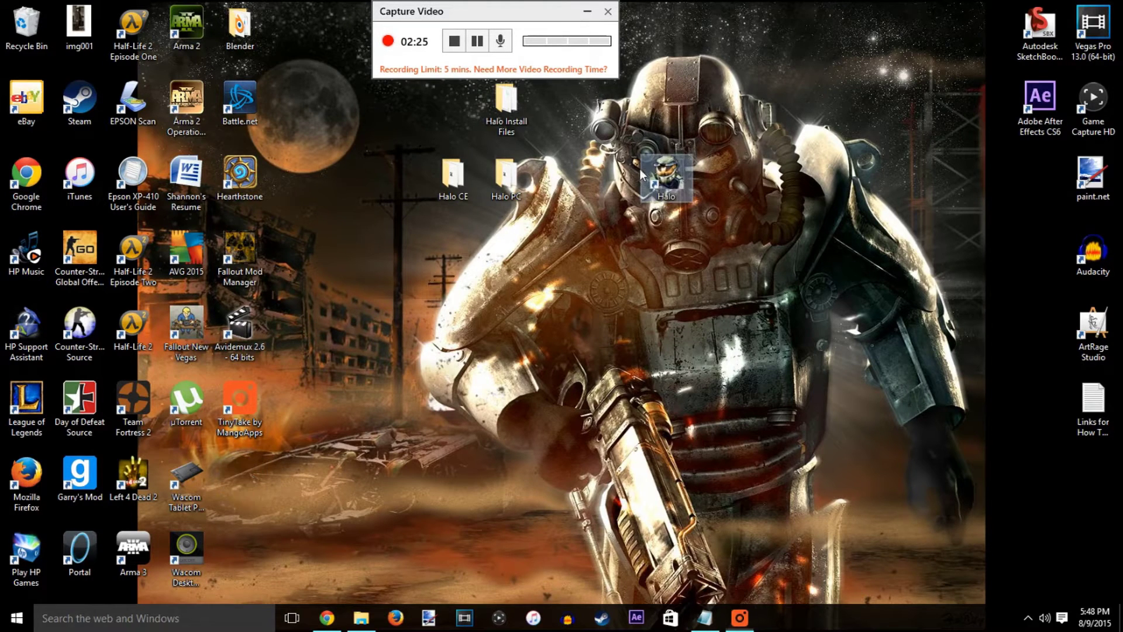
- Launch halopc-patch-1.0.10 from the Halo PC folder, approving the UAC and security prompts
double_click(501, 175)
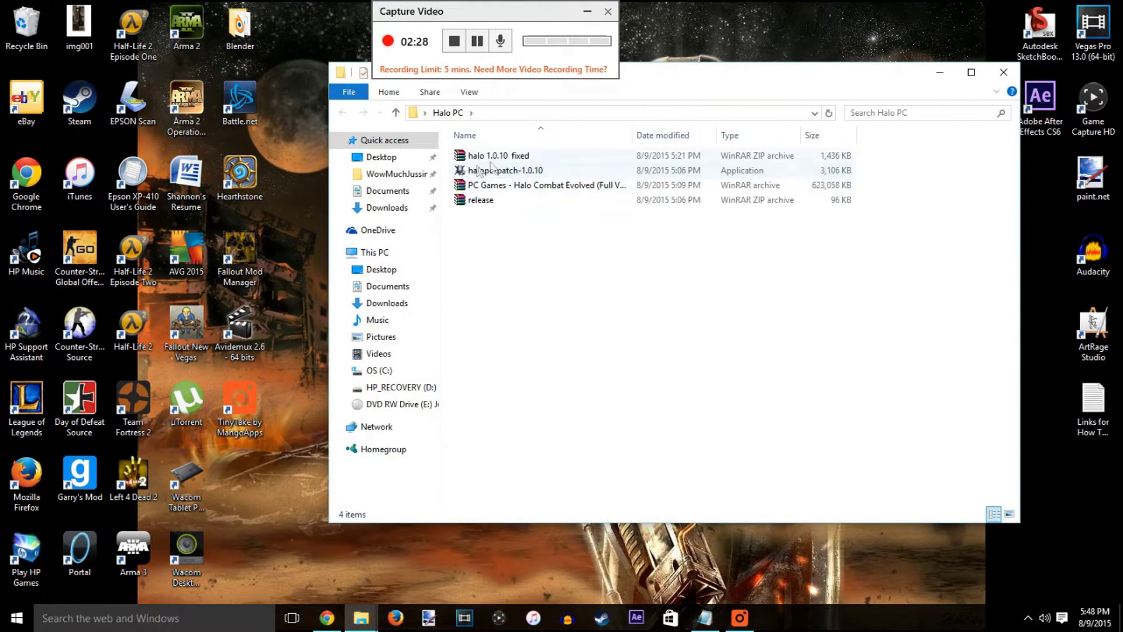
double_click(530, 171)
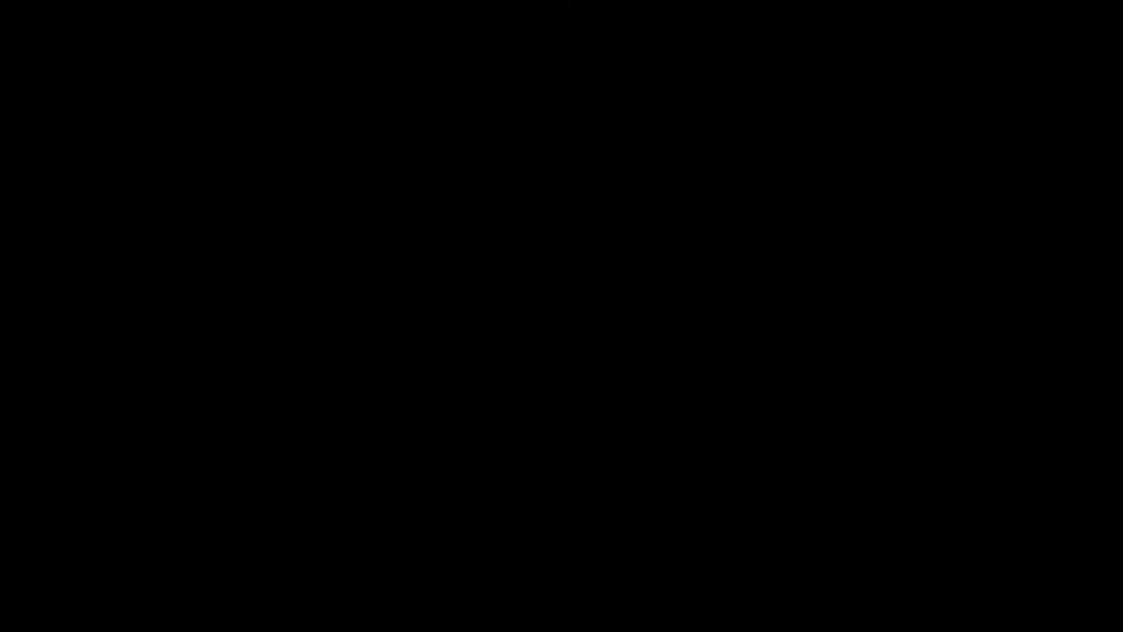
left_click(616, 341)
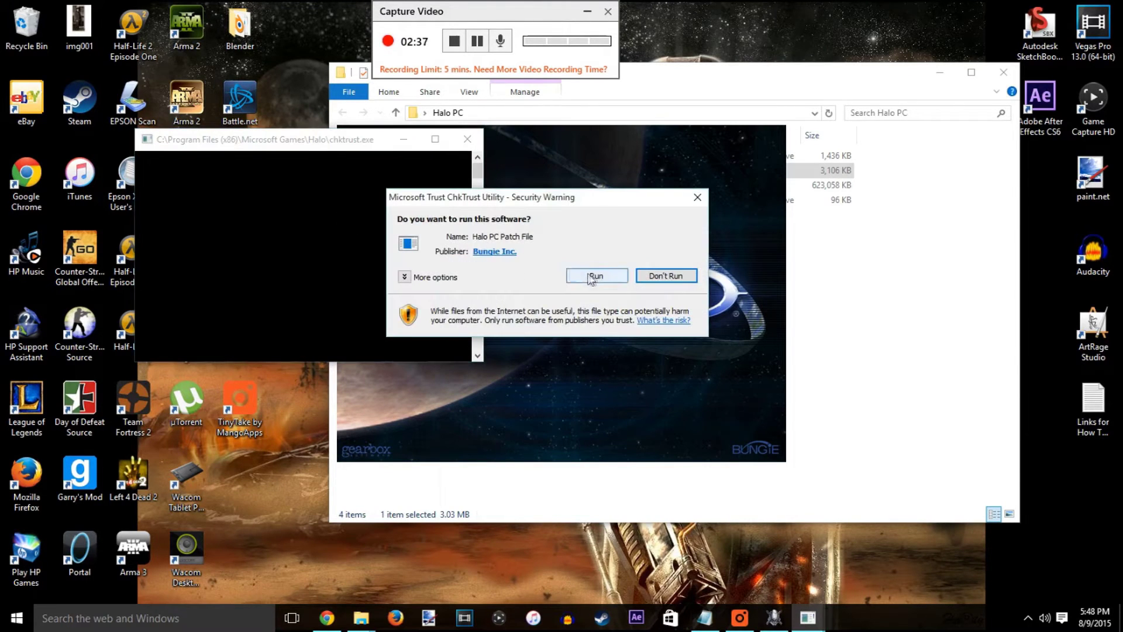
left_click(592, 276)
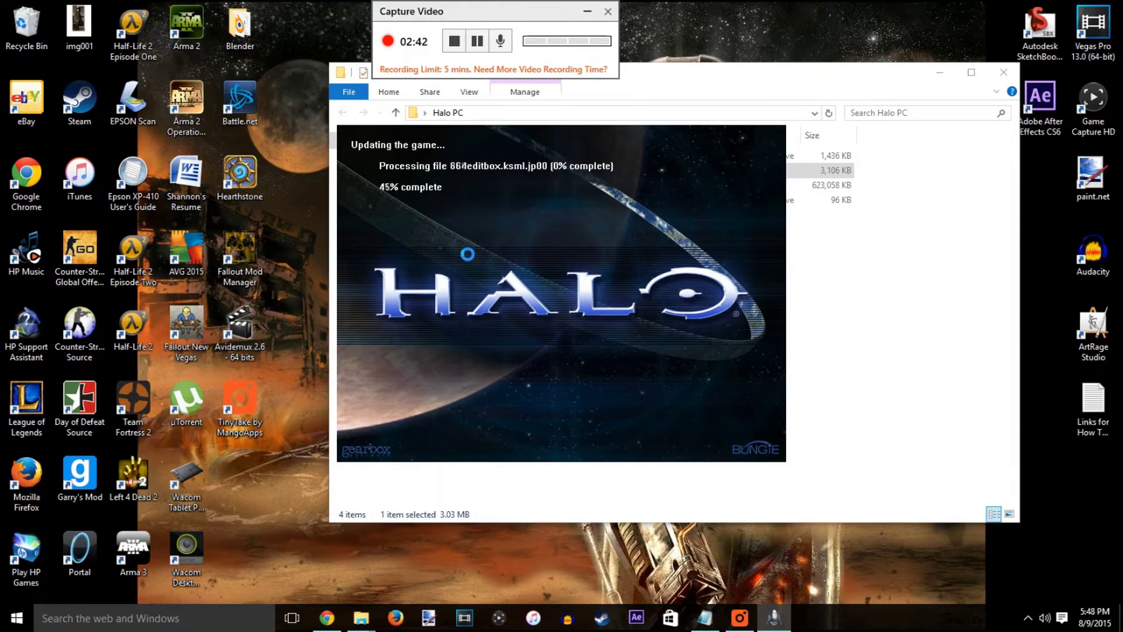
- Acknowledge the successful 1.0.10 update and snap the Halo PC folder to the right half
left_click(631, 355)
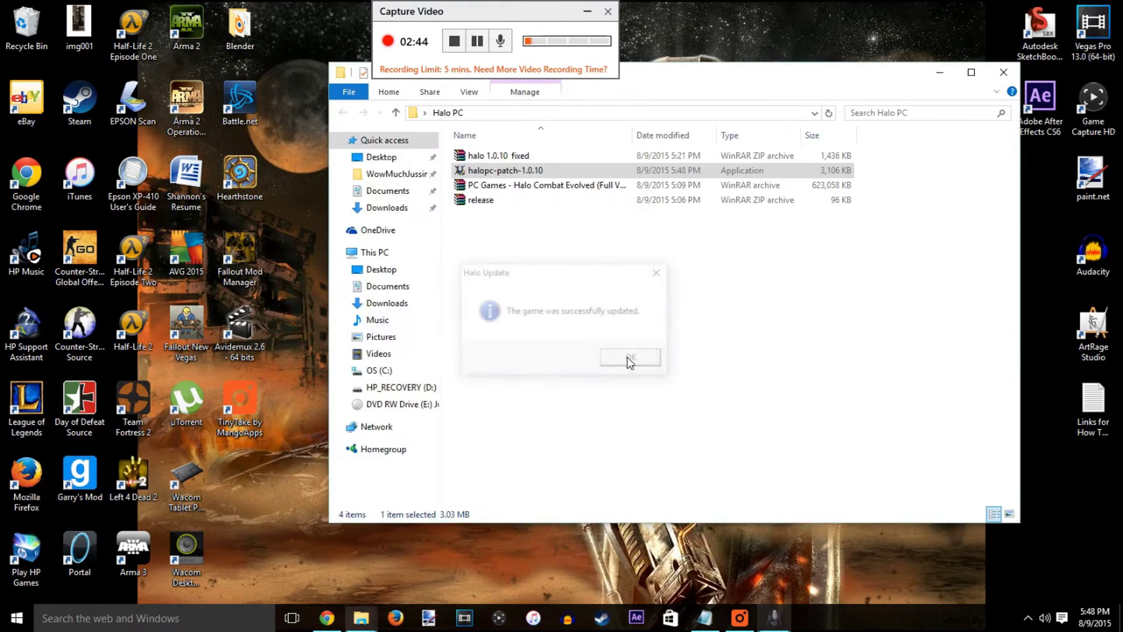
left_click_drag(768, 82, 1122, 117)
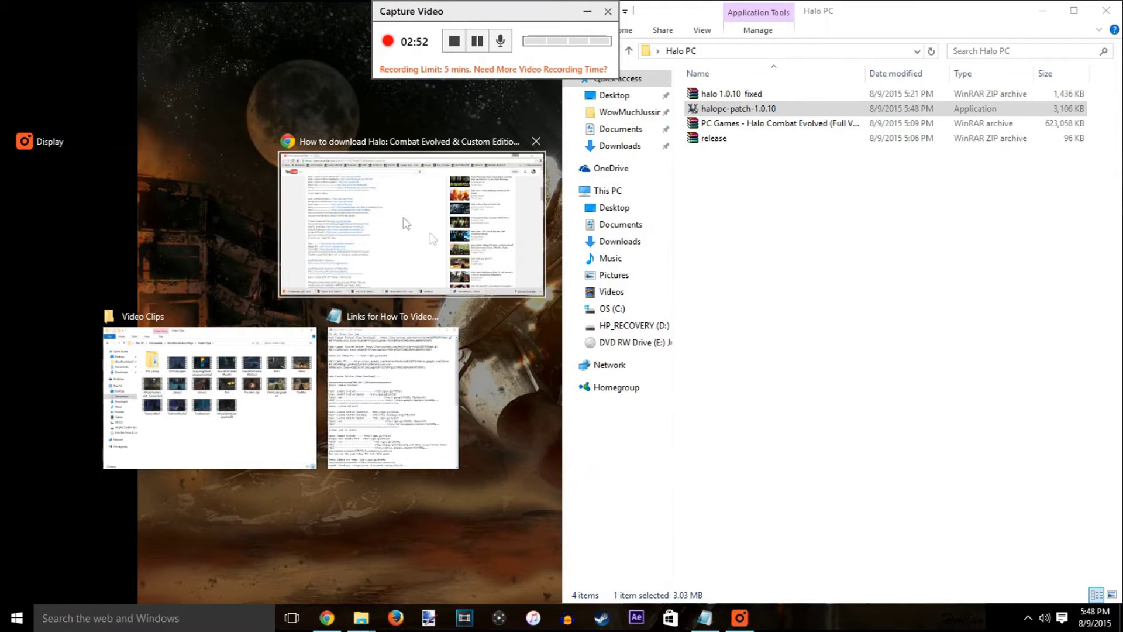
- Reposition the Halo PC folder window and clear the snap suggestions to reveal the desktop
left_click(844, 402)
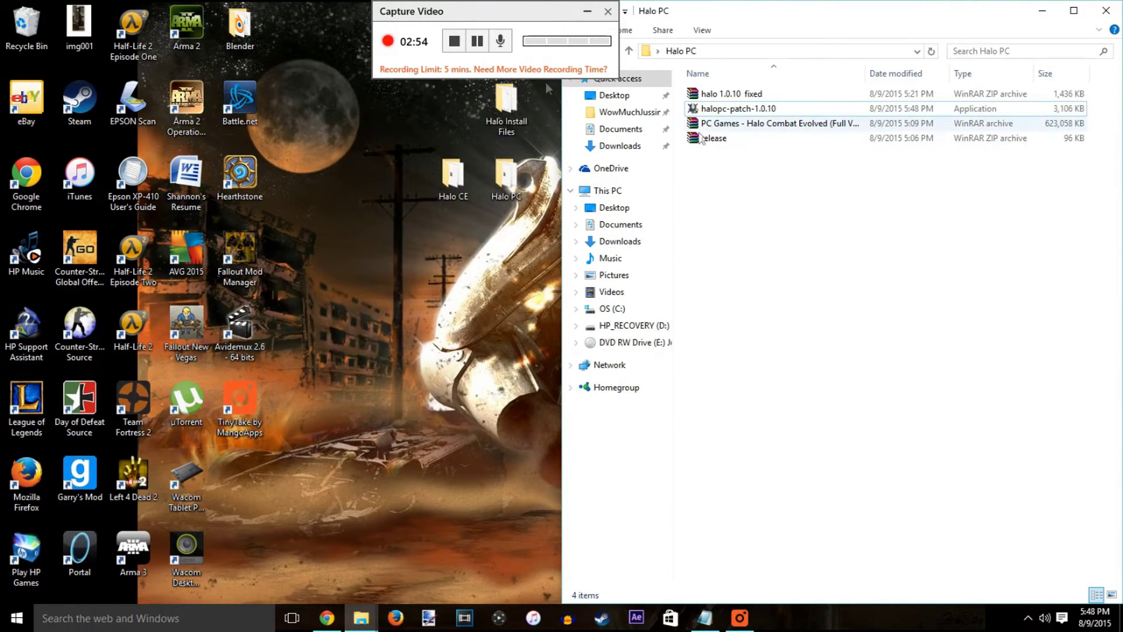
left_click_drag(464, 17, 83, 34)
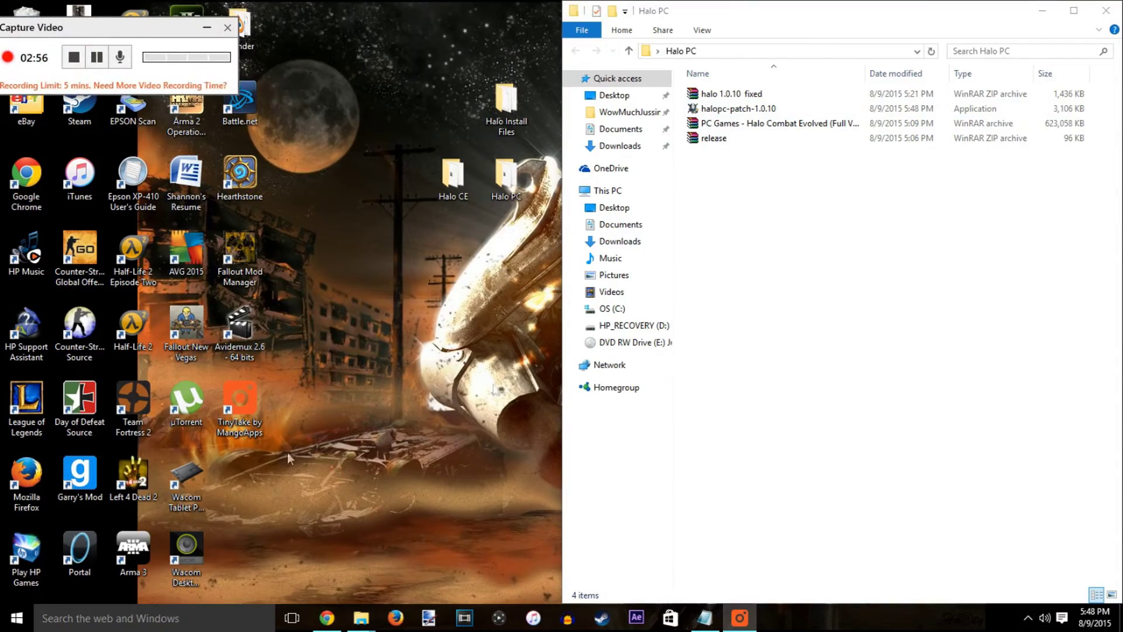
left_click_drag(715, 20, 1120, 97)
left_click(533, 365)
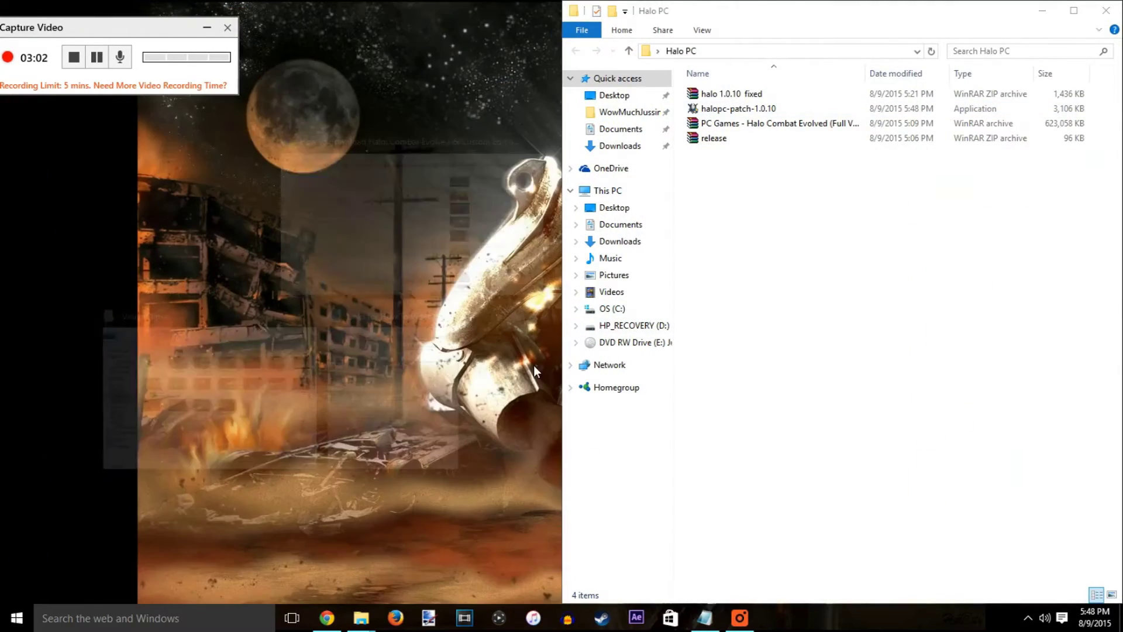
- Open the Halo shortcut's file location, move that window down, and open halo 1.0.10 fixed.zip
right_click(399, 254)
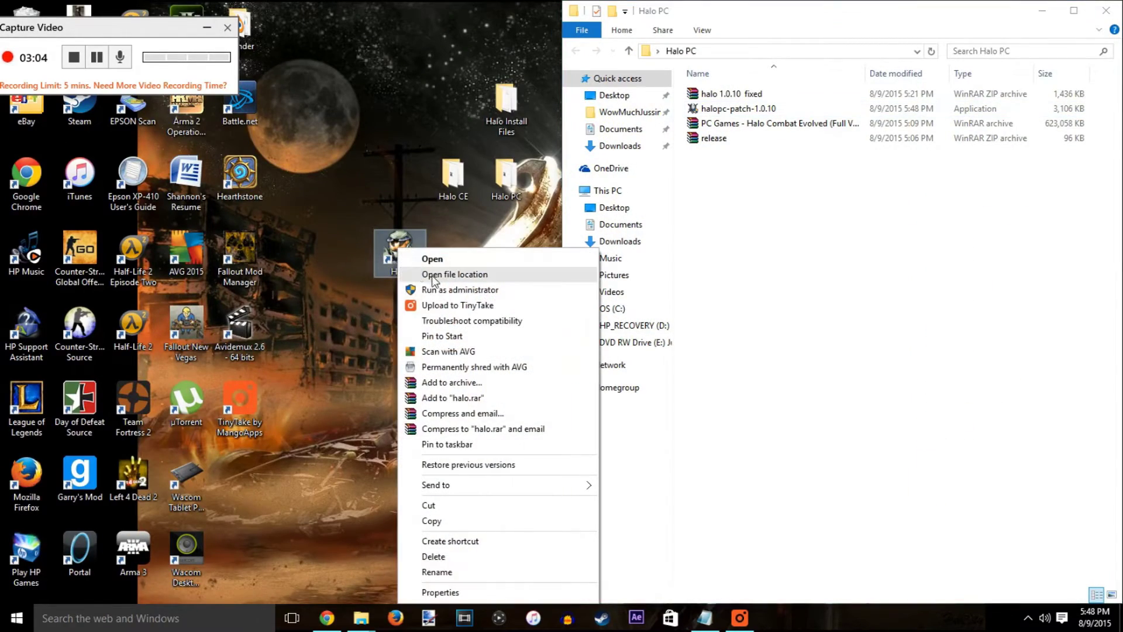
left_click(475, 275)
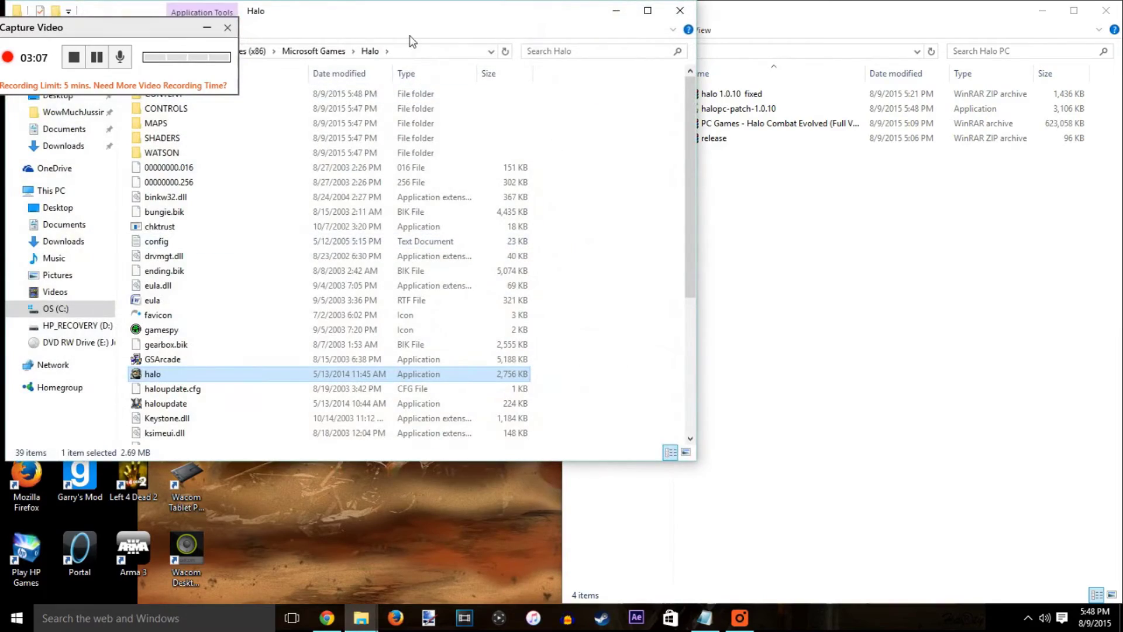
left_click_drag(421, 17, 790, 213)
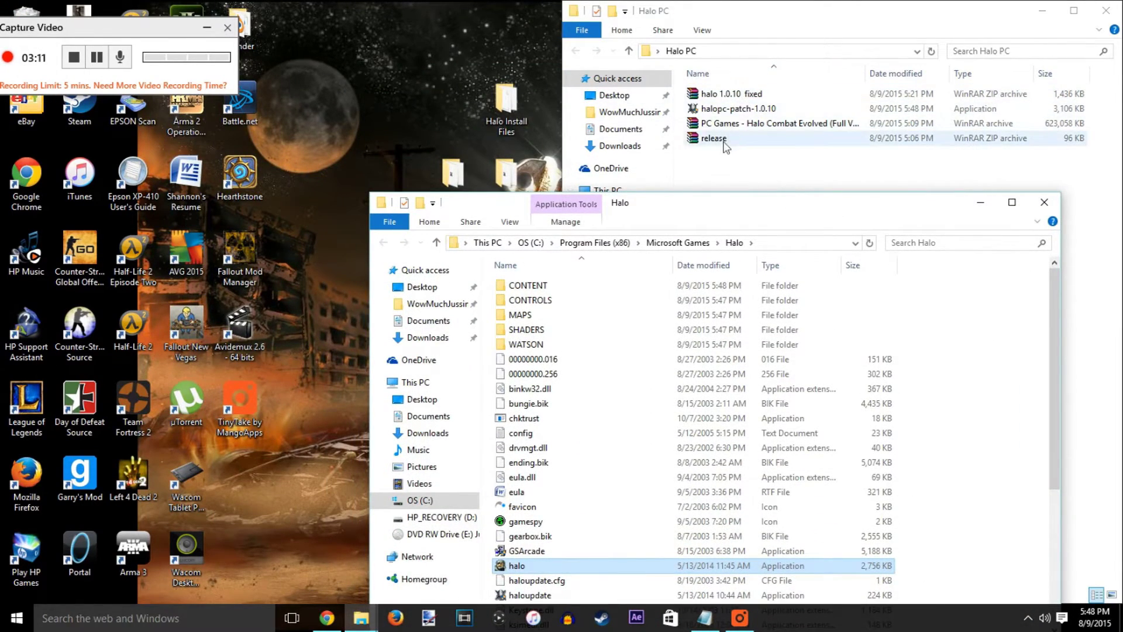
double_click(727, 96)
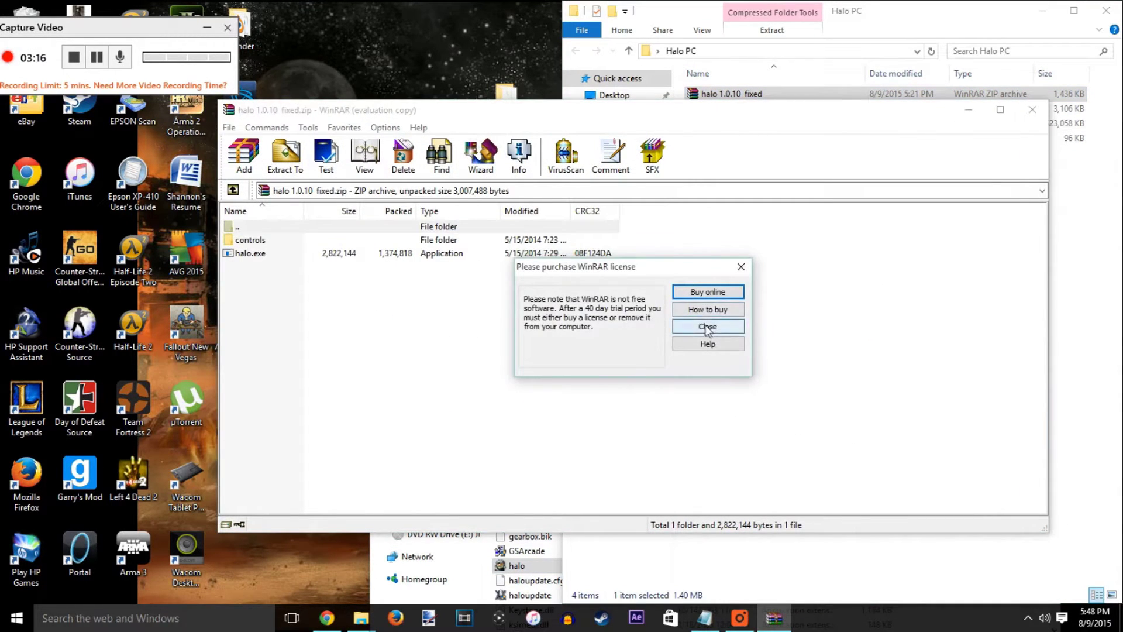
- Dismiss WinRAR's licence reminder and arrange the archive beside the Halo install folder
left_click(708, 323)
left_click_drag(635, 114, 923, 96)
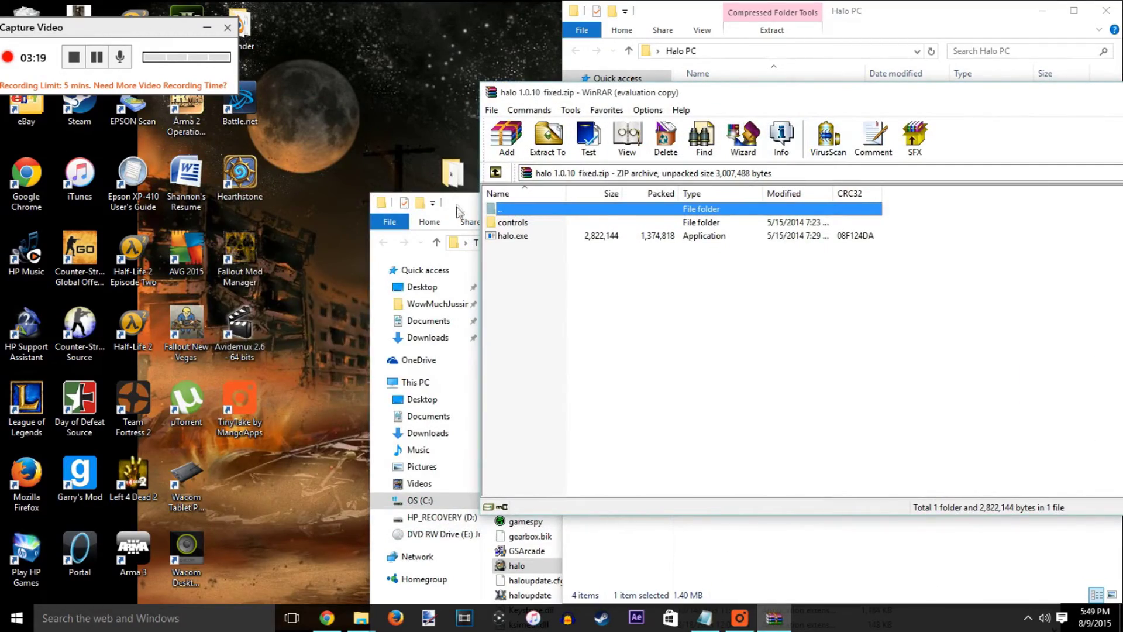
left_click_drag(459, 202, 2, 199)
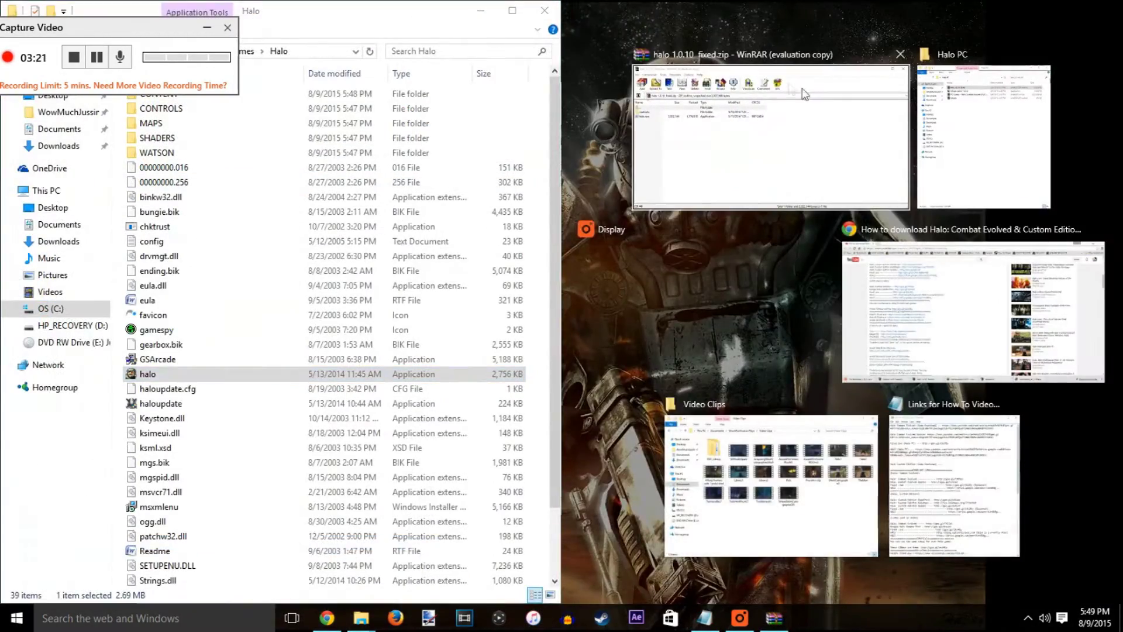
left_click(790, 87)
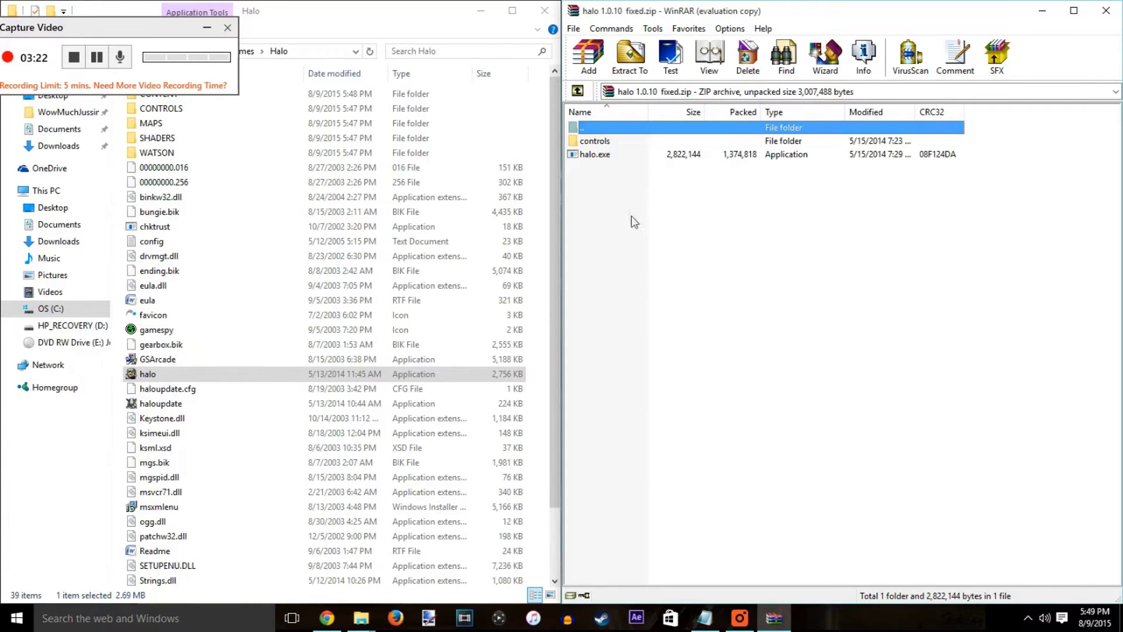
- Move controls and halo.exe into the Halo folder, replacing the originals with admin permission, then close the archive
left_click_drag(630, 216, 308, 230)
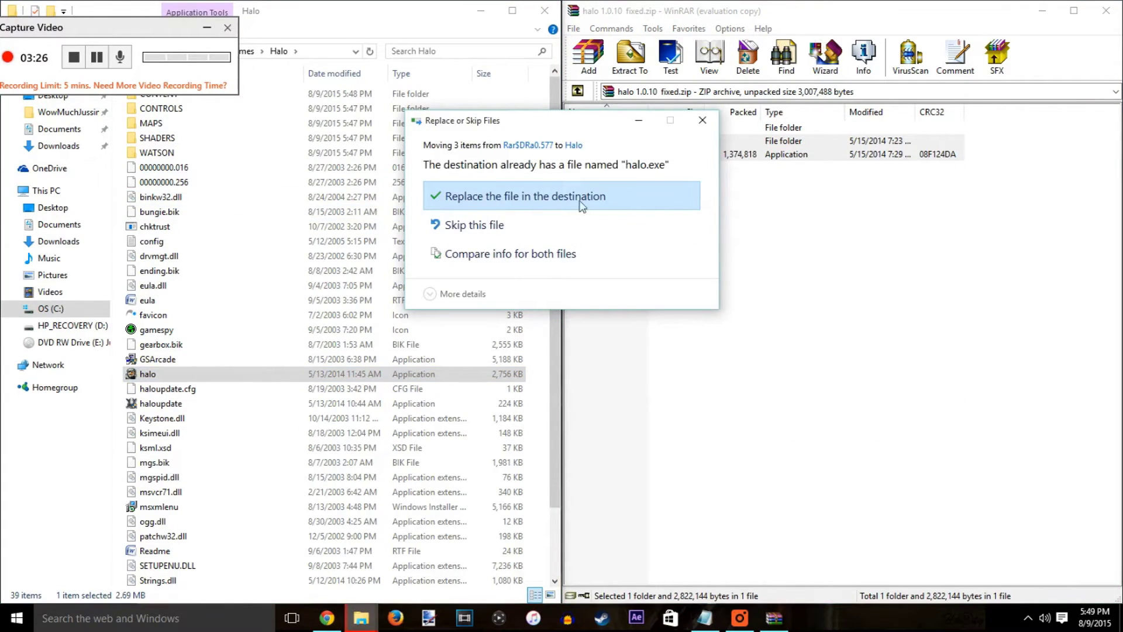
left_click(556, 197)
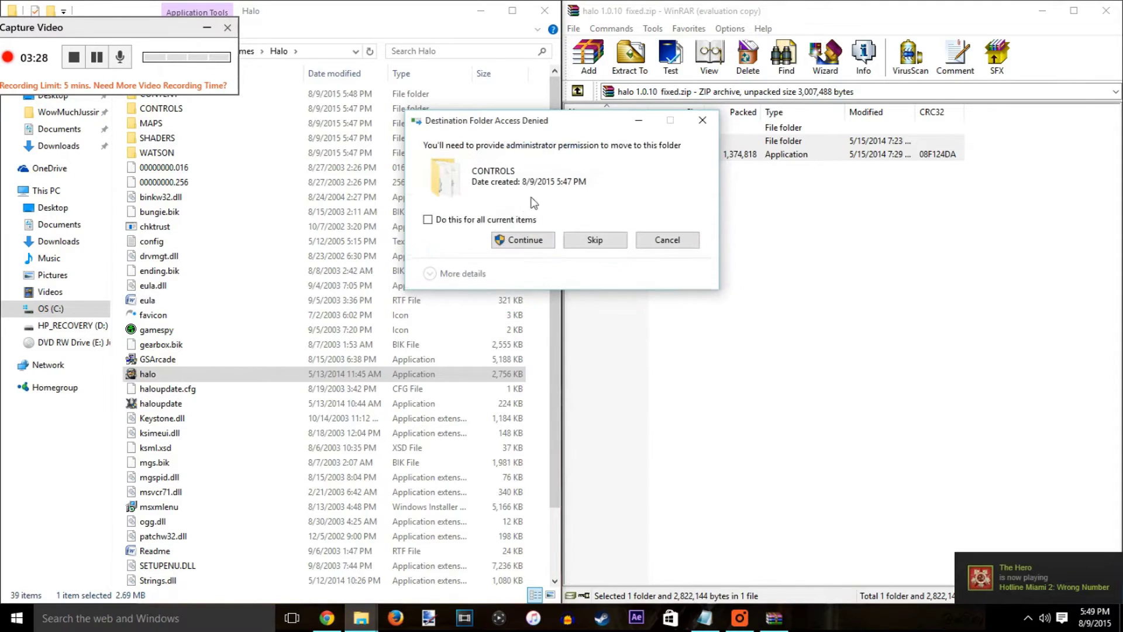
left_click(518, 240)
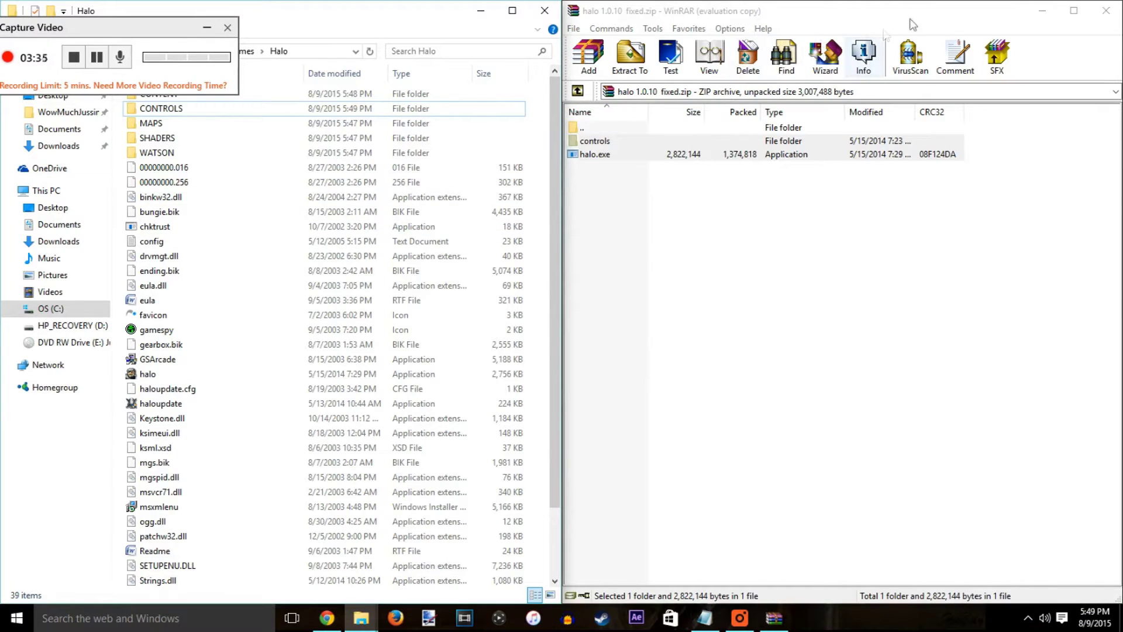
left_click(1106, 11)
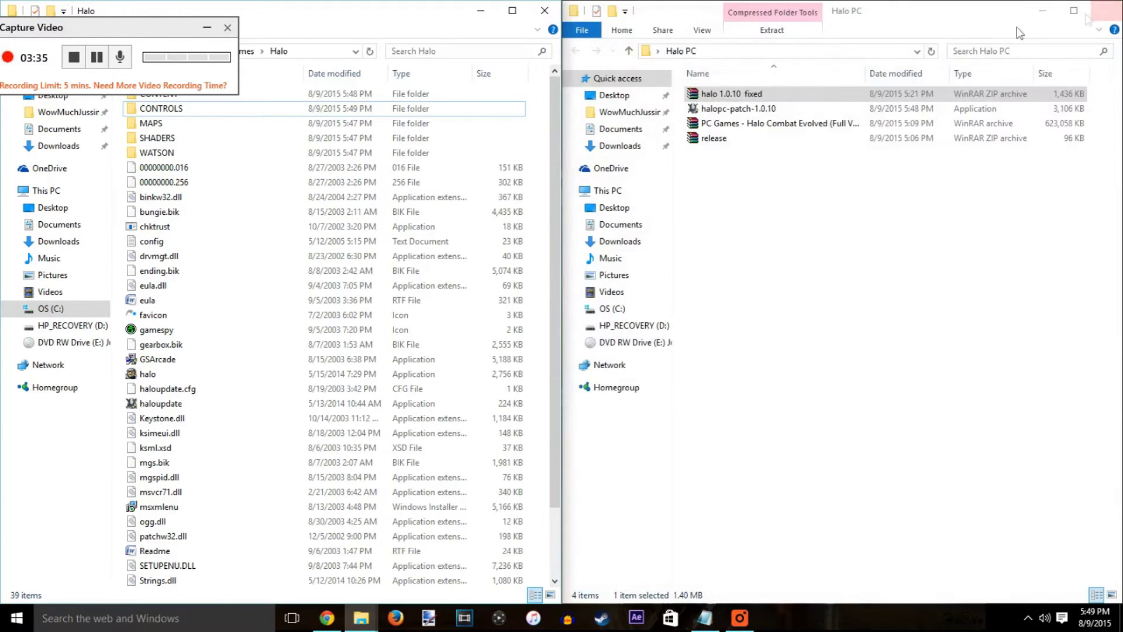
- Move loader.dll from release.zip's release folder into CONTROLS, replacing the existing file with admin permission
double_click(747, 147)
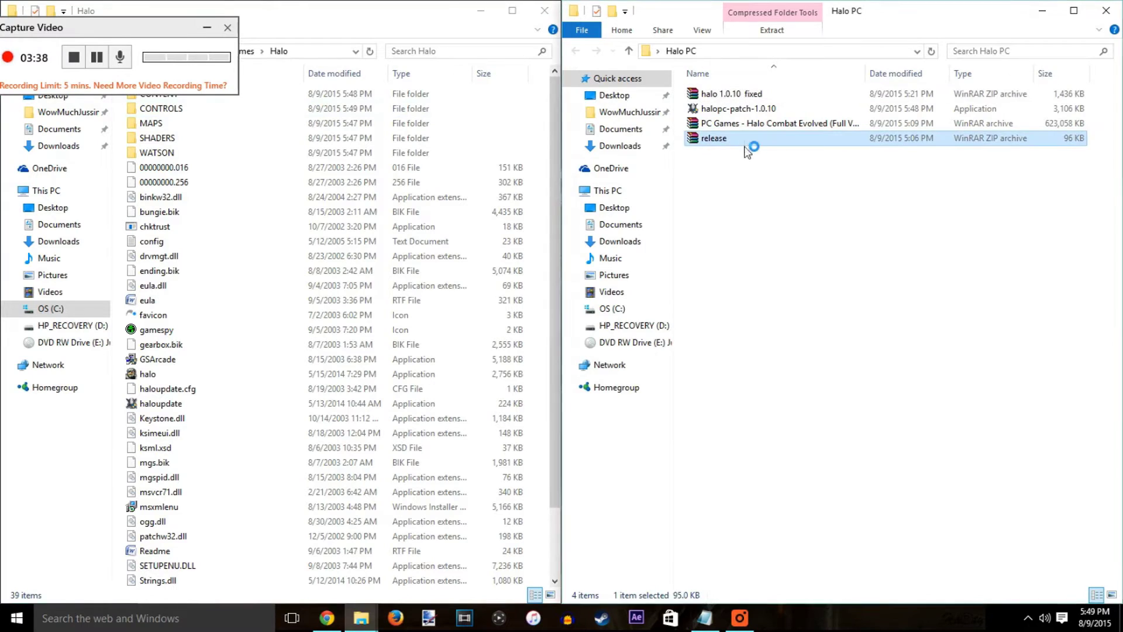
double_click(510, 223)
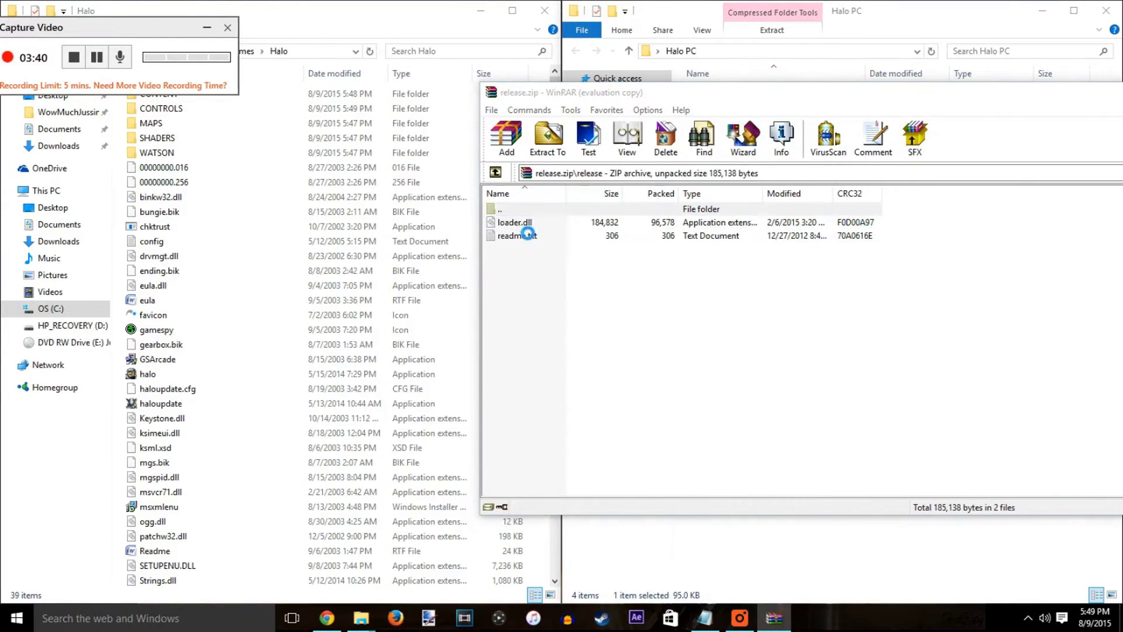
left_click(971, 310)
left_click(512, 223)
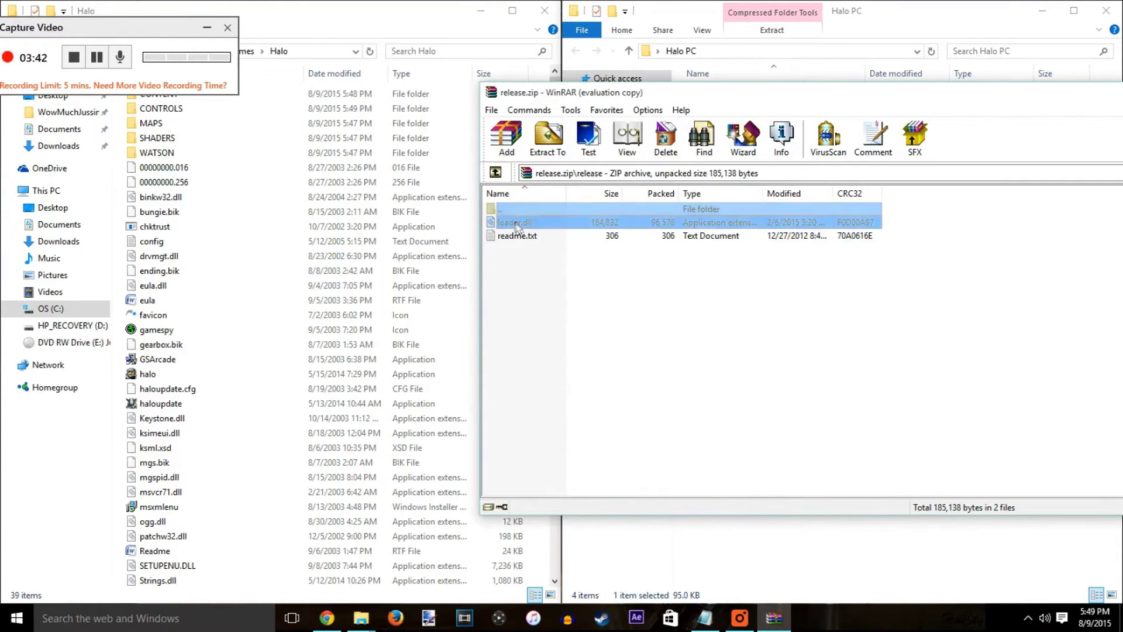
left_click_drag(512, 228, 171, 110)
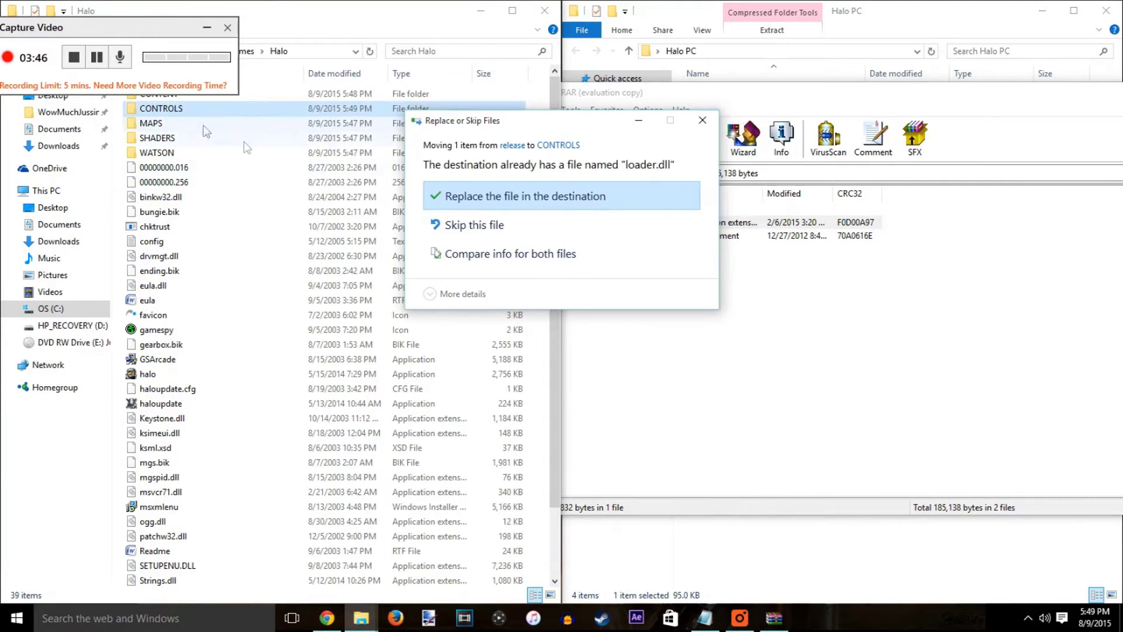
left_click(504, 198)
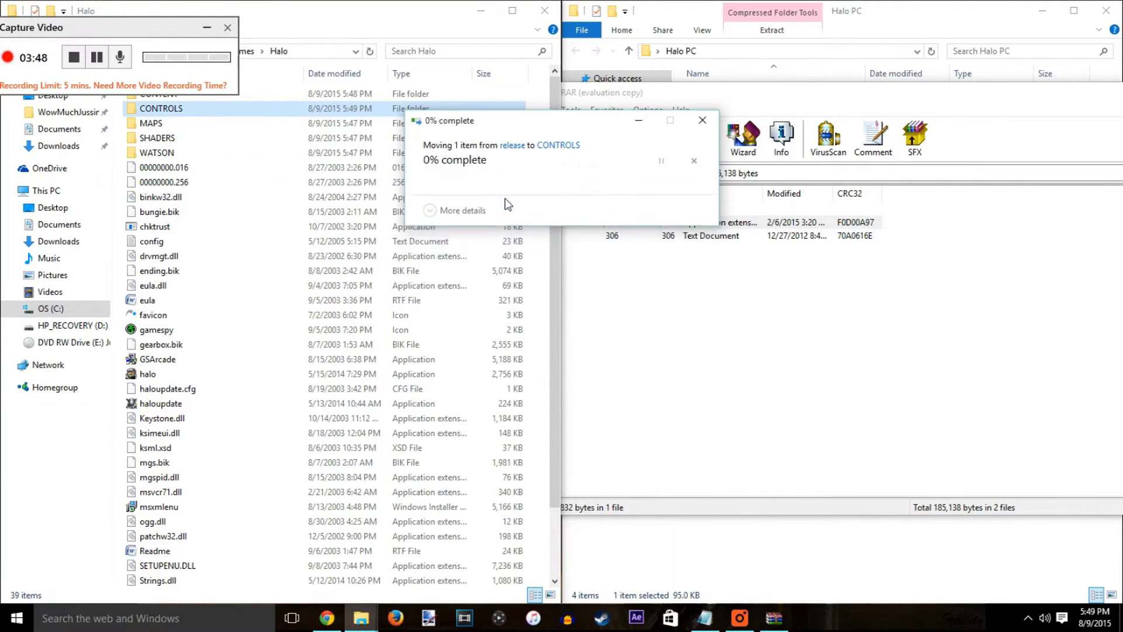
left_click(500, 221)
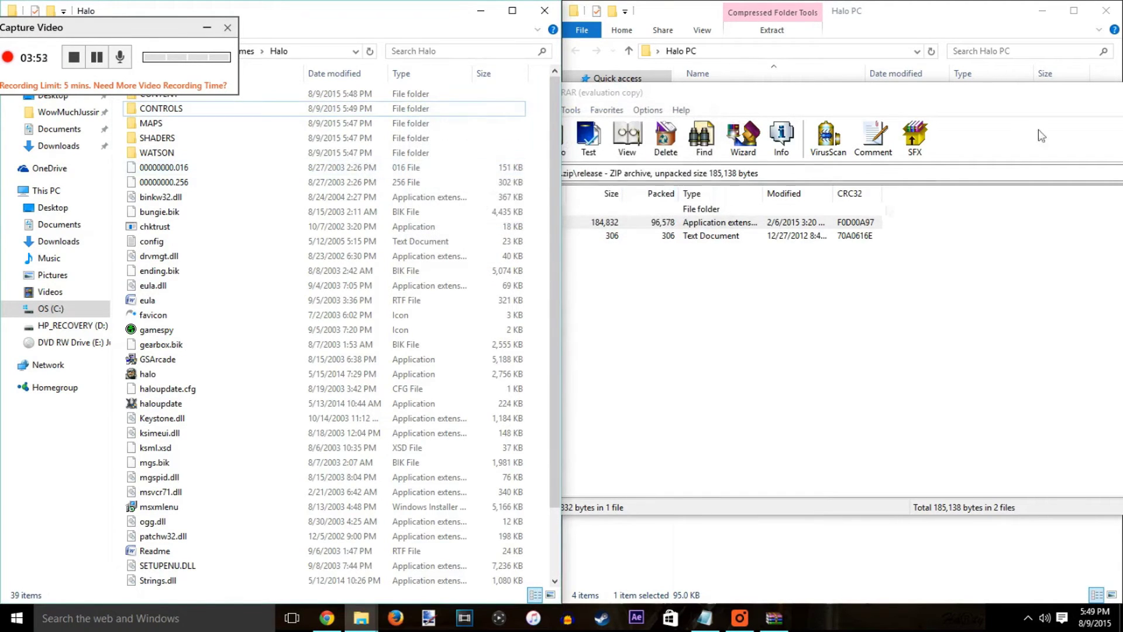
- Close the Halo PC folder, release archive and Halo install folder windows
left_click(1105, 14)
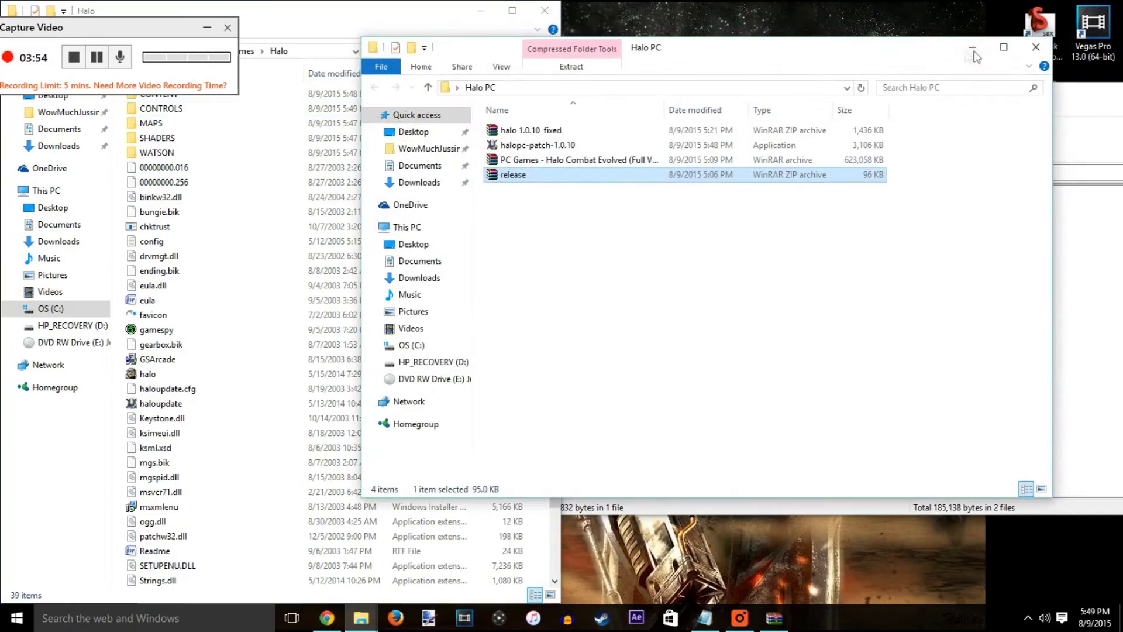
left_click(974, 54)
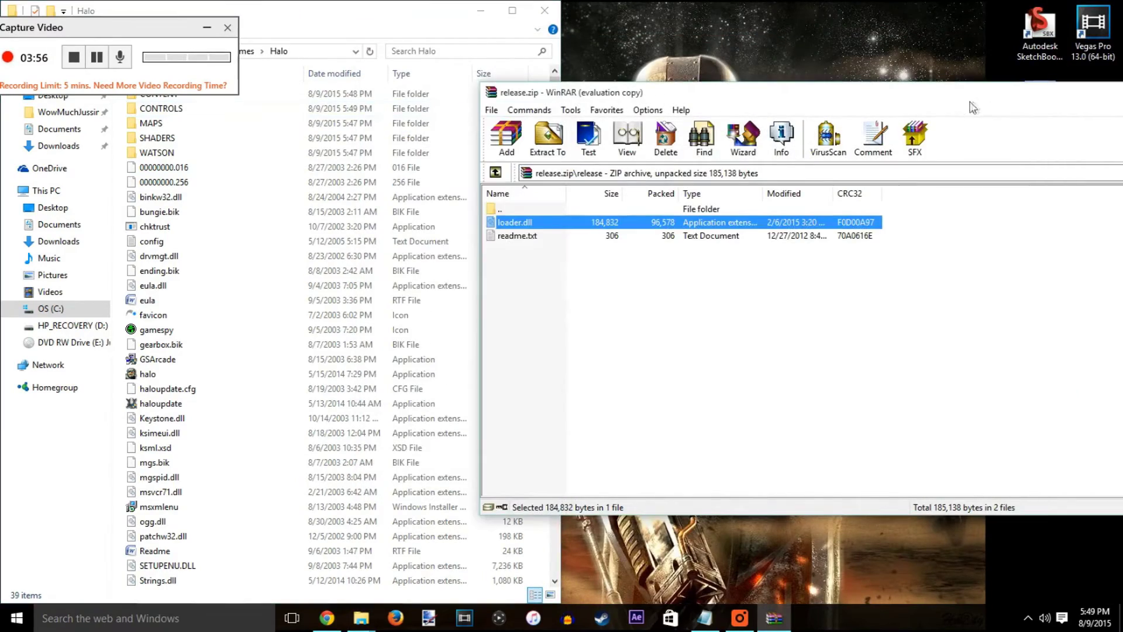
left_click_drag(975, 108, 755, 86)
left_click(1075, 71)
left_click_drag(442, 17, 942, 90)
left_click(1053, 82)
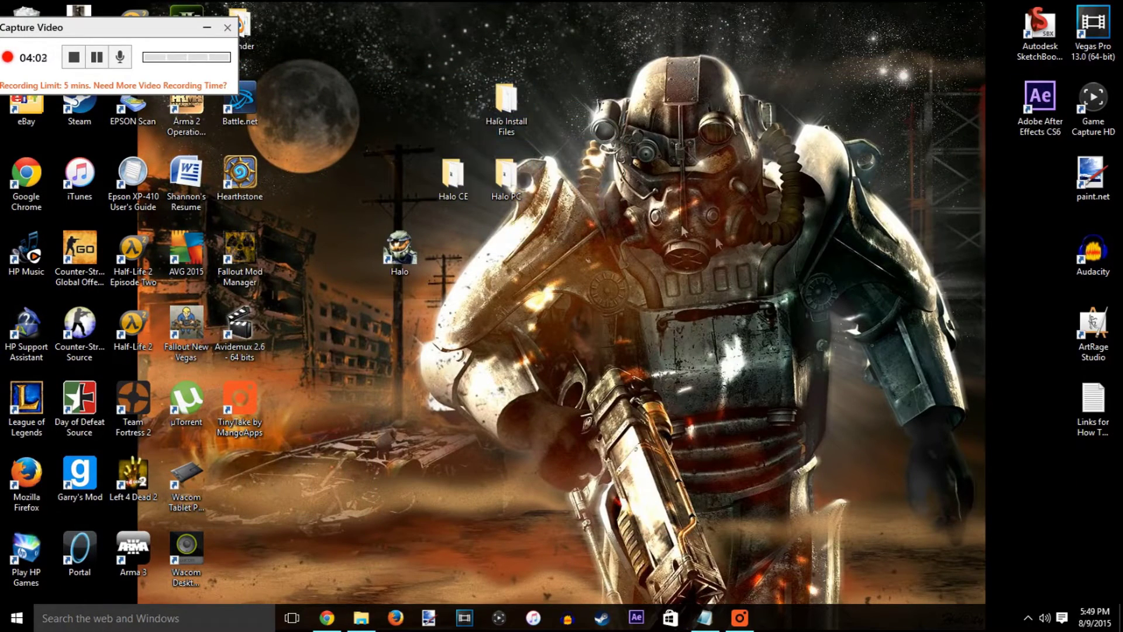
- Move the Halo CE folder to mid-desktop and shift Halo Install Files and Halo PC left
left_click_drag(117, 27, 167, 28)
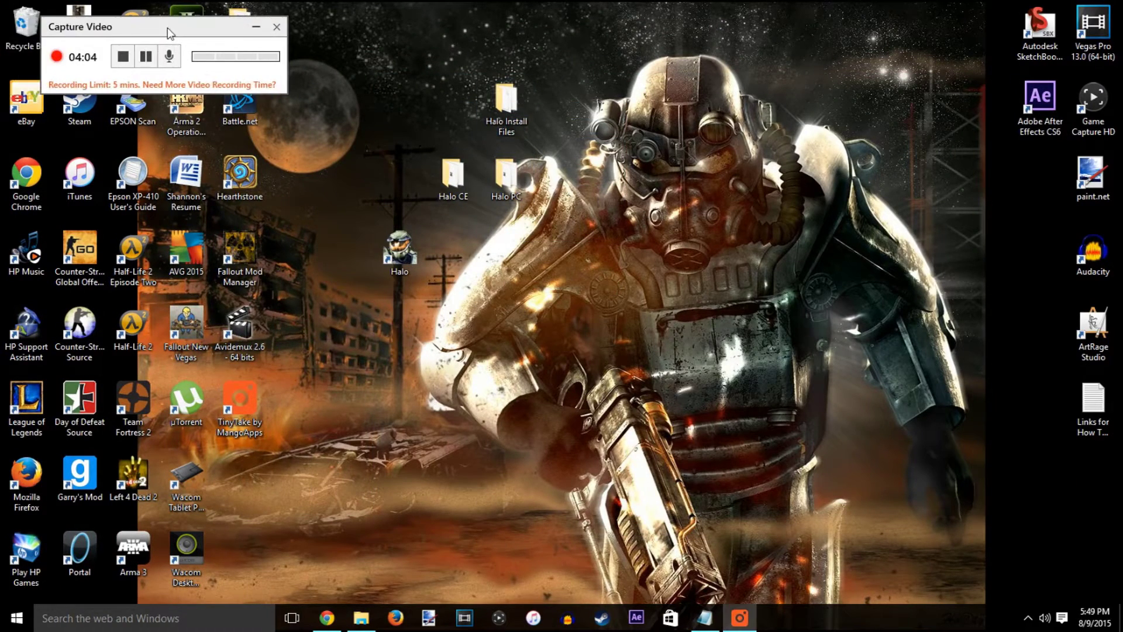
left_click_drag(454, 175, 525, 410)
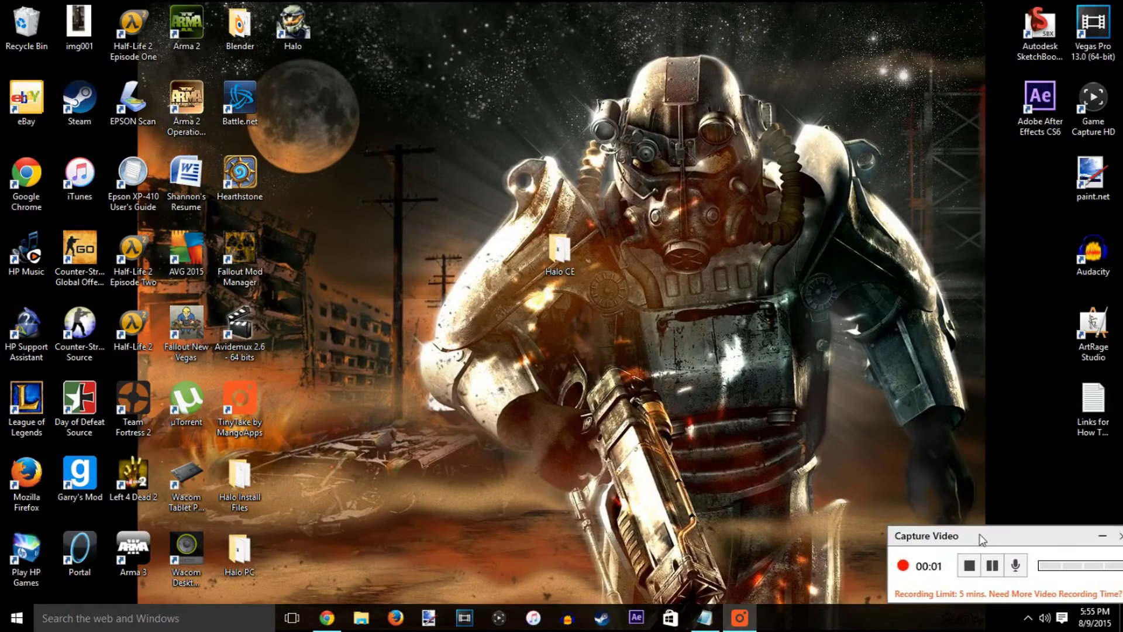
left_click_drag(975, 534, 979, 534)
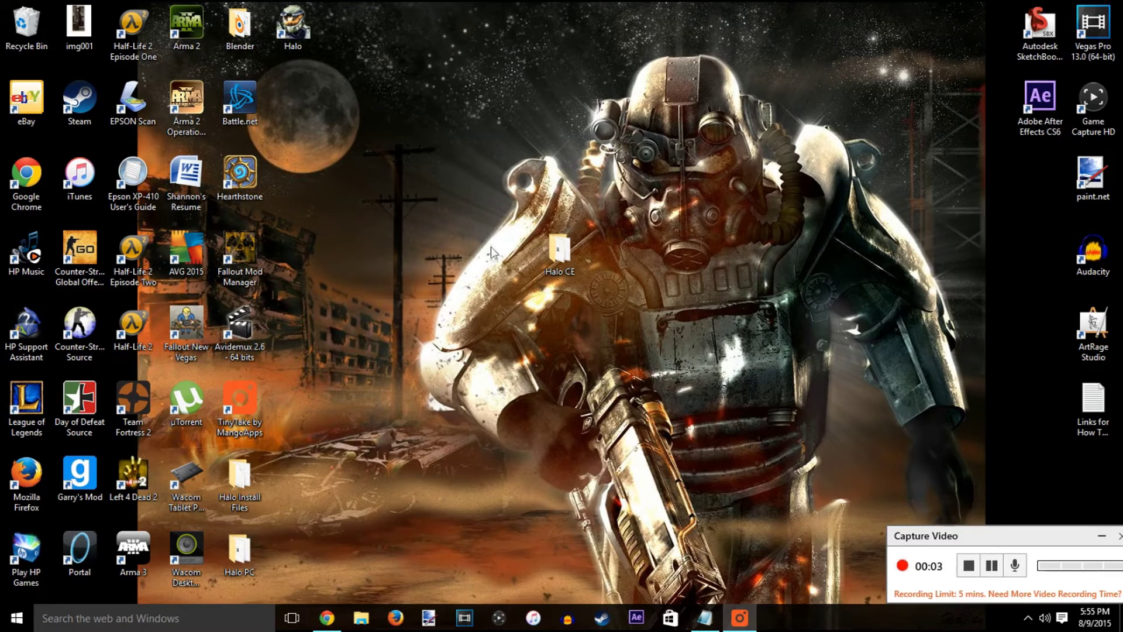
left_click(288, 32)
- Open Halo CE, run halocesetup_en_1.00 as administrator, and accept the licence agreement
double_click(564, 261)
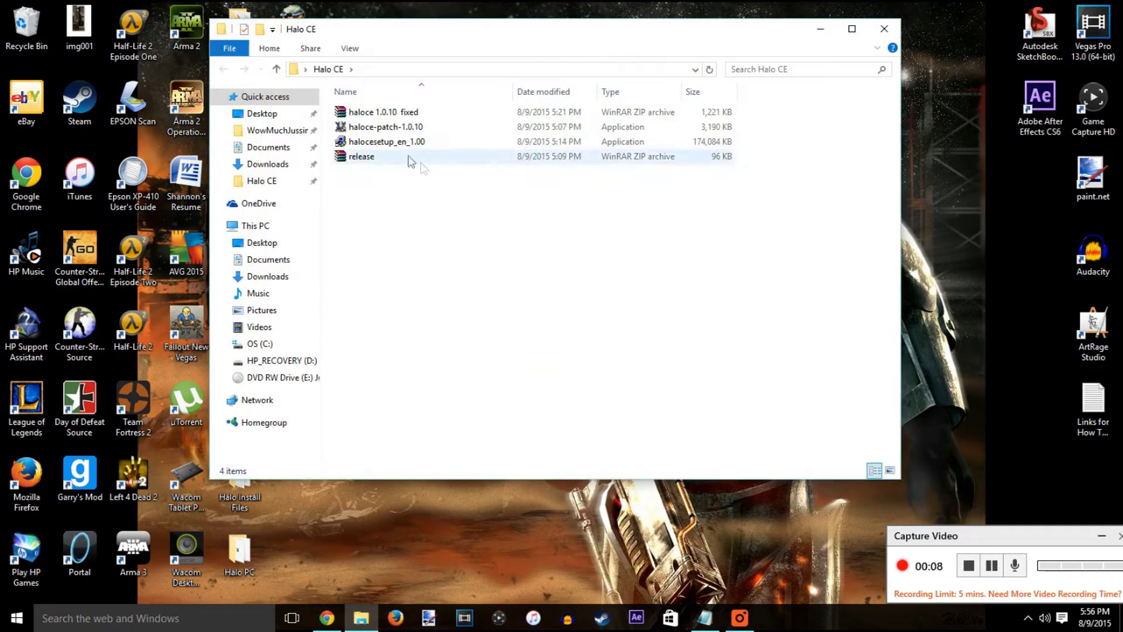
left_click(370, 144)
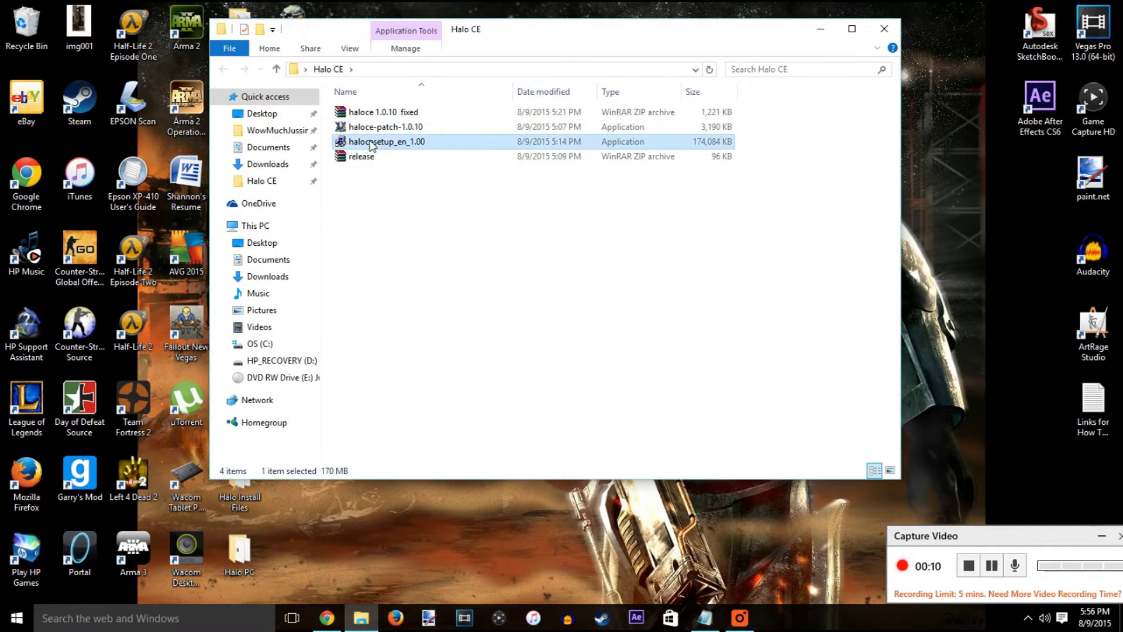
right_click(370, 144)
left_click(403, 168)
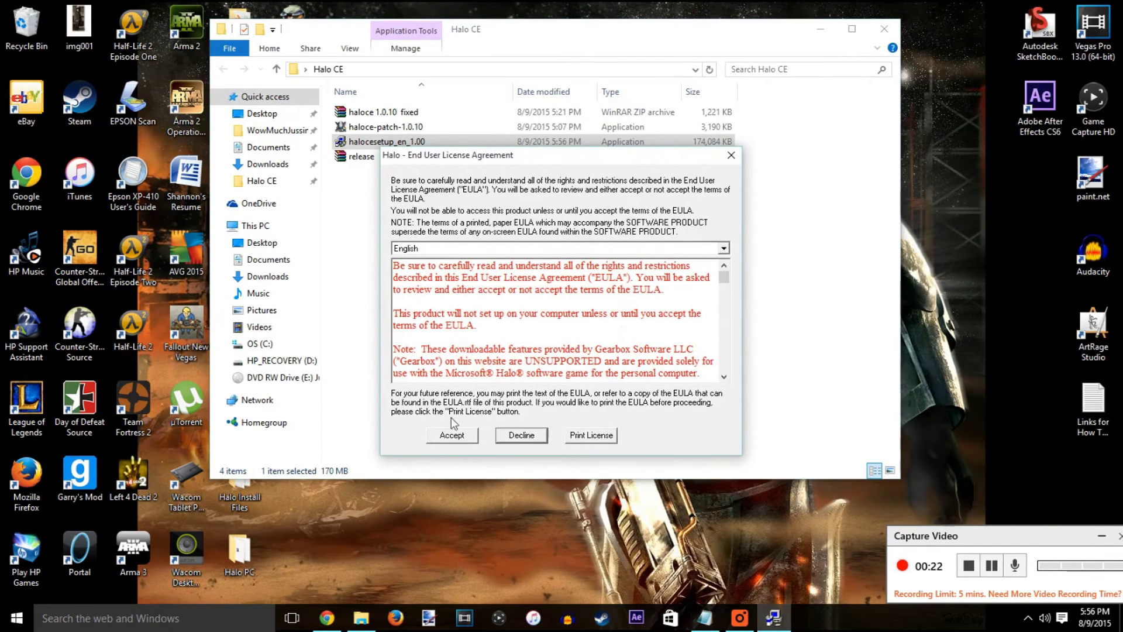
left_click_drag(725, 285, 725, 376)
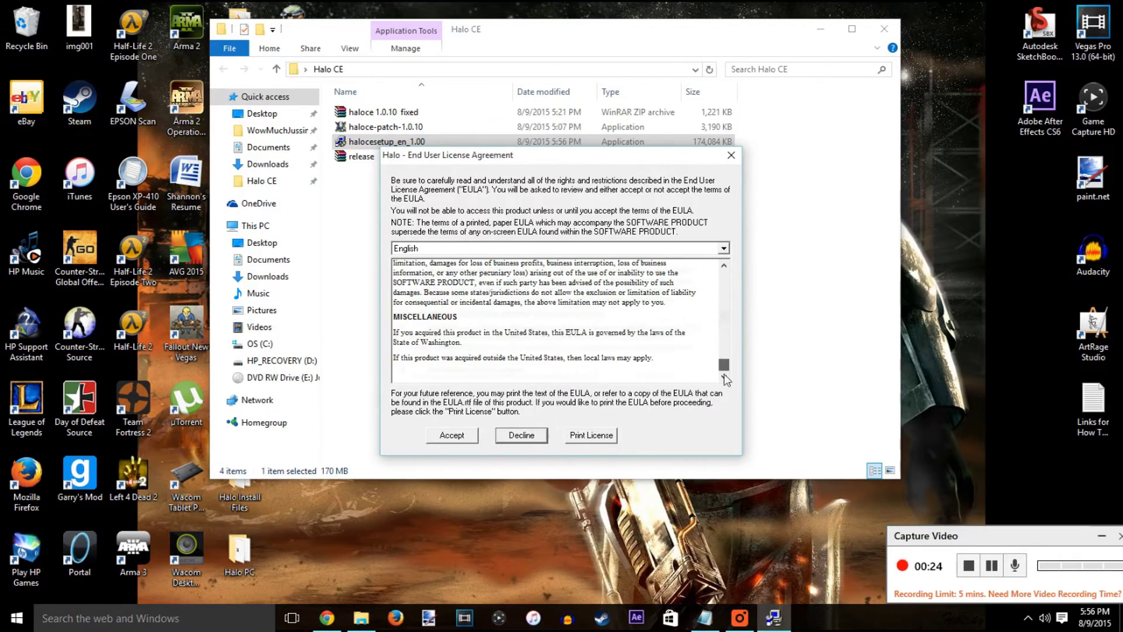
left_click(454, 435)
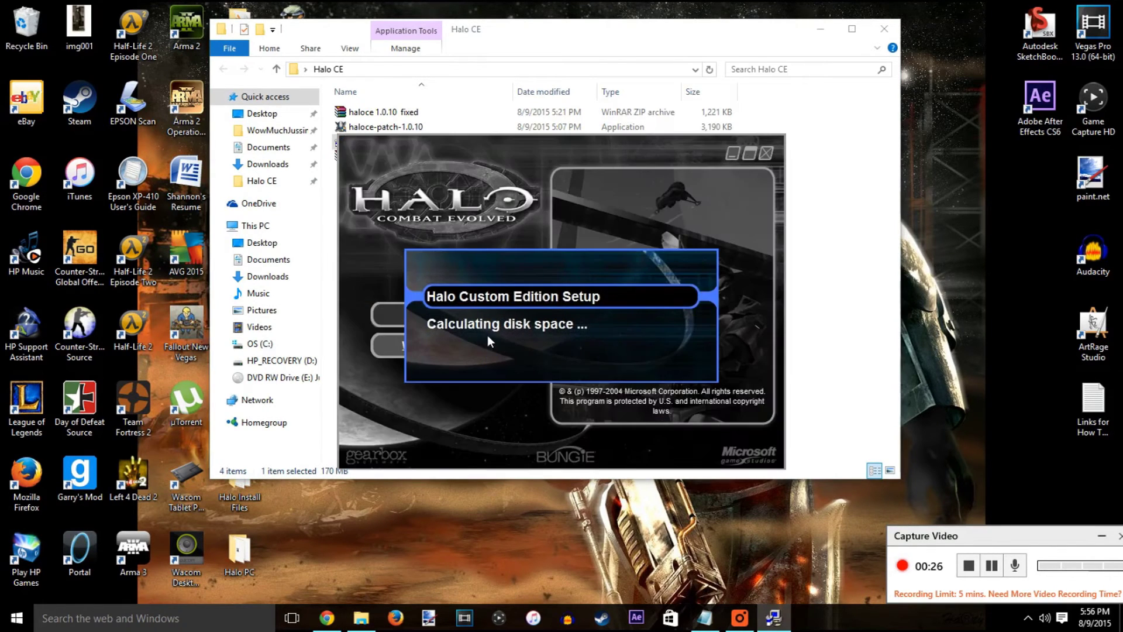
- Start the Custom Edition install, enter the 25-character product key, and continue past the product ID page
left_click(475, 320)
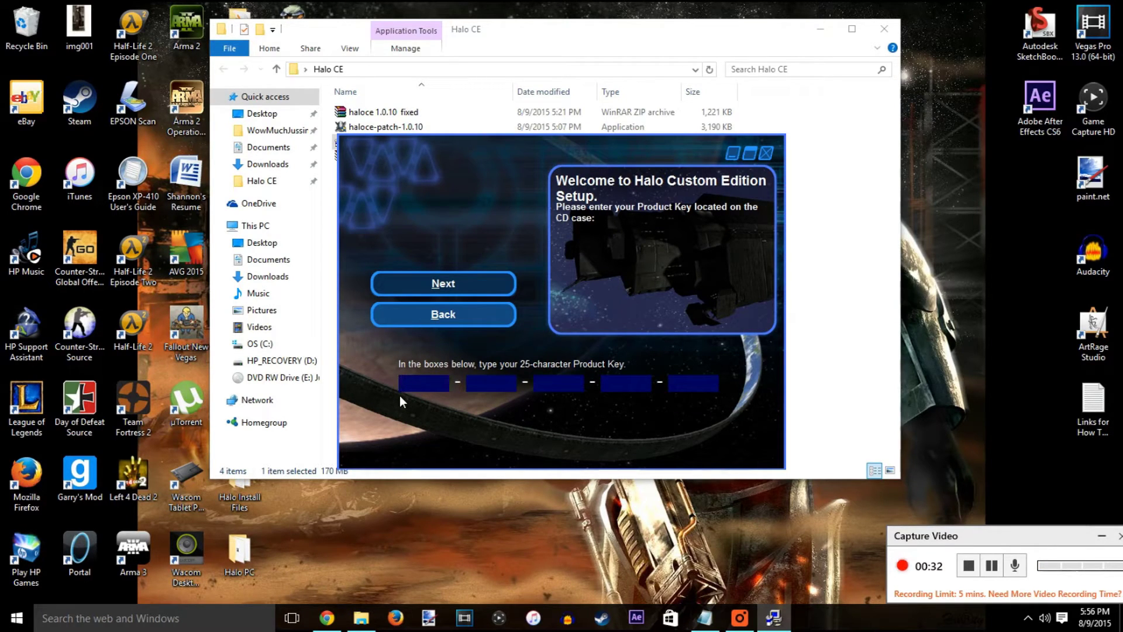
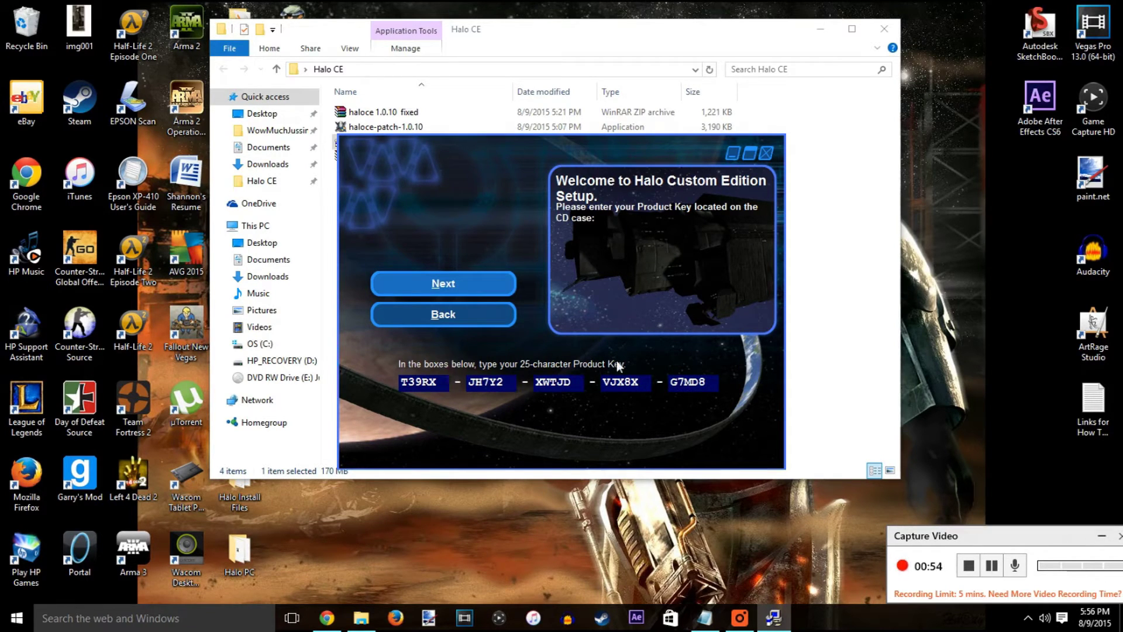
left_click(477, 289)
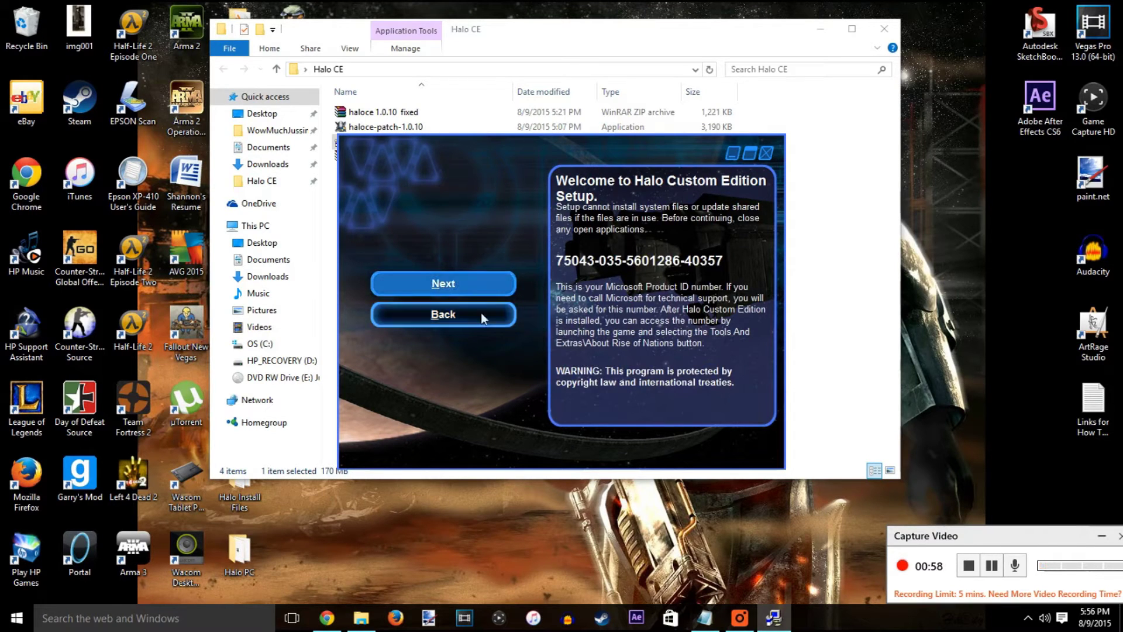
left_click(457, 283)
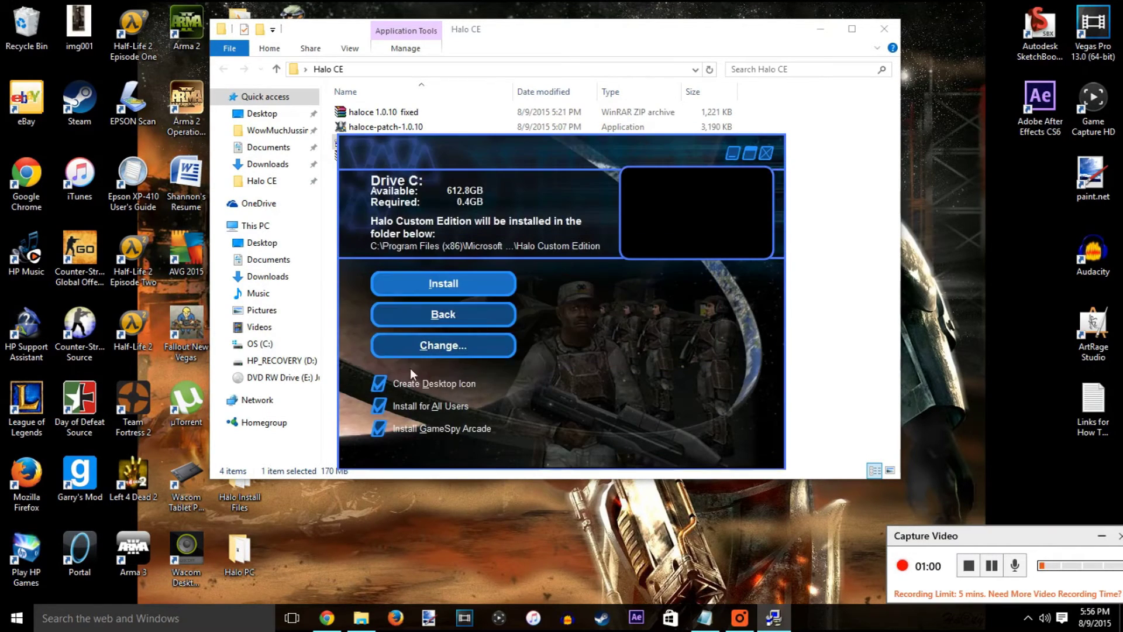
- Install Halo Custom Edition without GameSpy Arcade and close the finished setup launcher
left_click(380, 430)
left_click(465, 283)
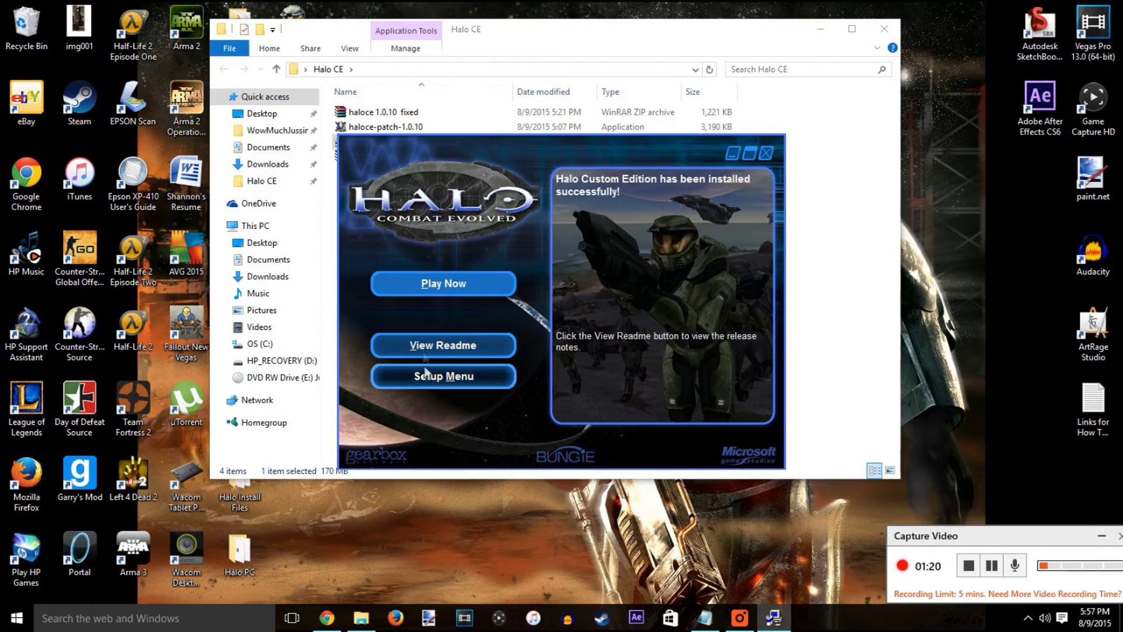
left_click(765, 154)
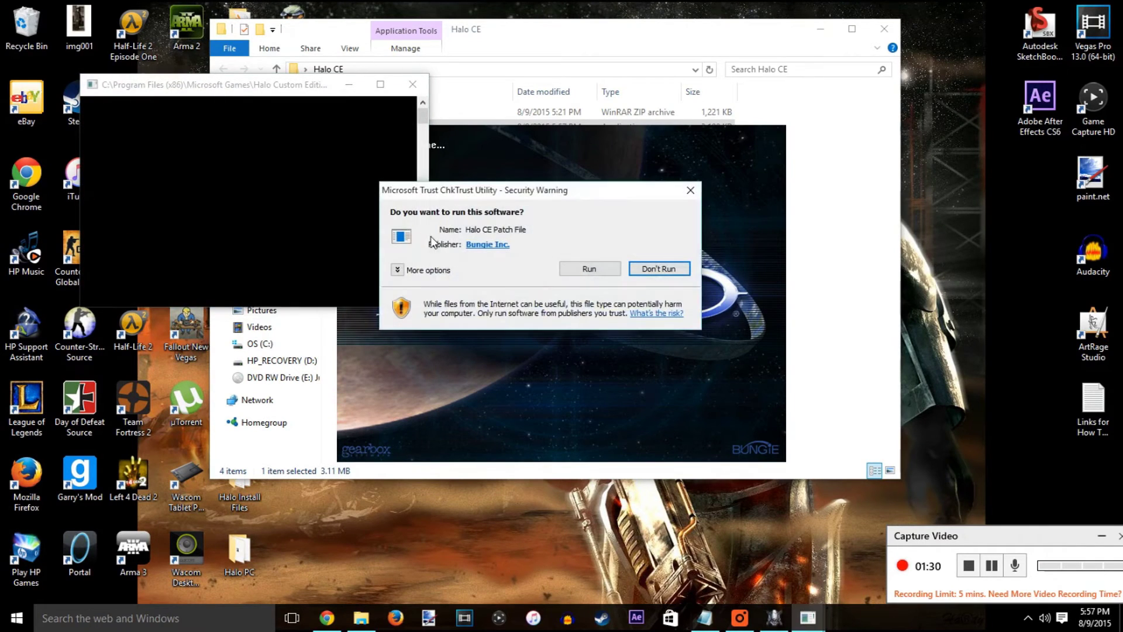
- Apply the 1.0.10 patch, move the Halo CE window right, and open the game's install folder
left_click(575, 271)
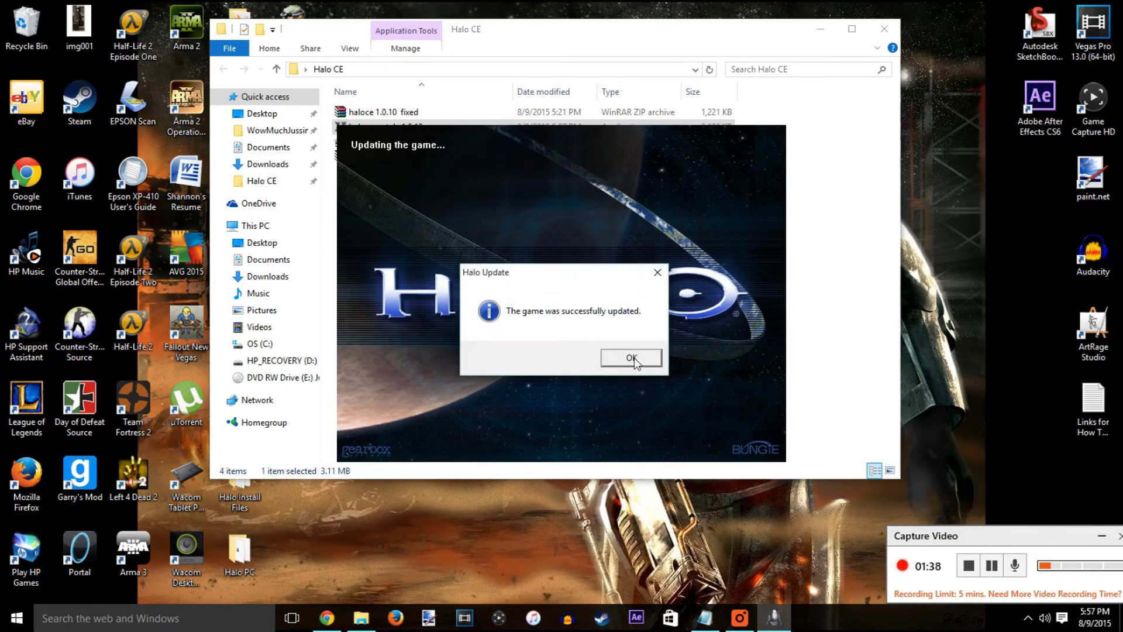
left_click(632, 358)
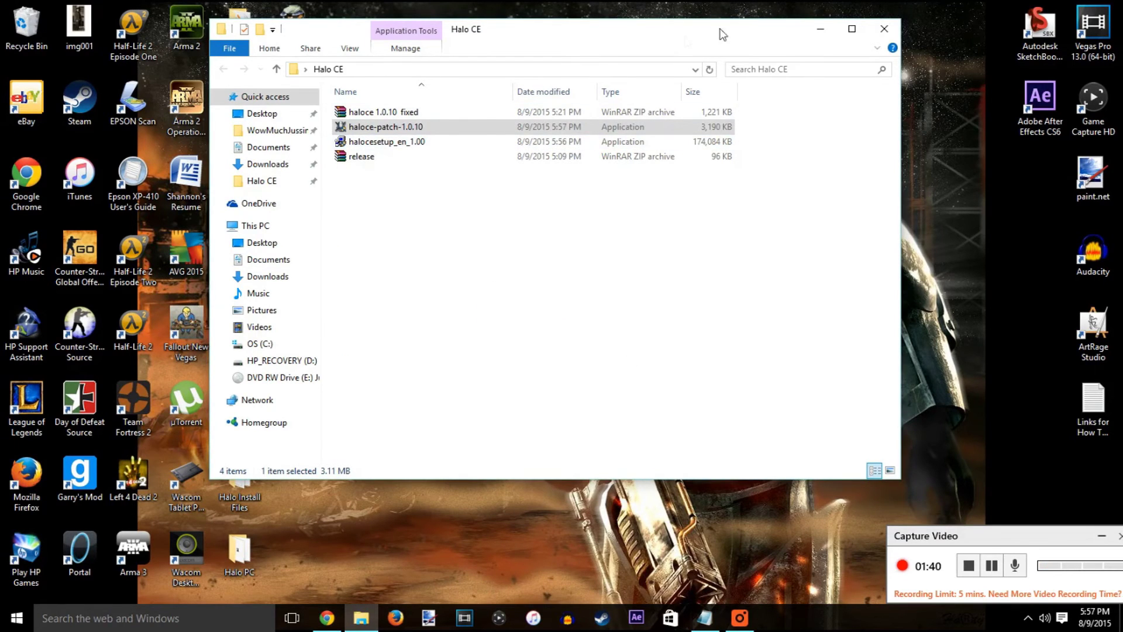
left_click_drag(723, 35, 977, 31)
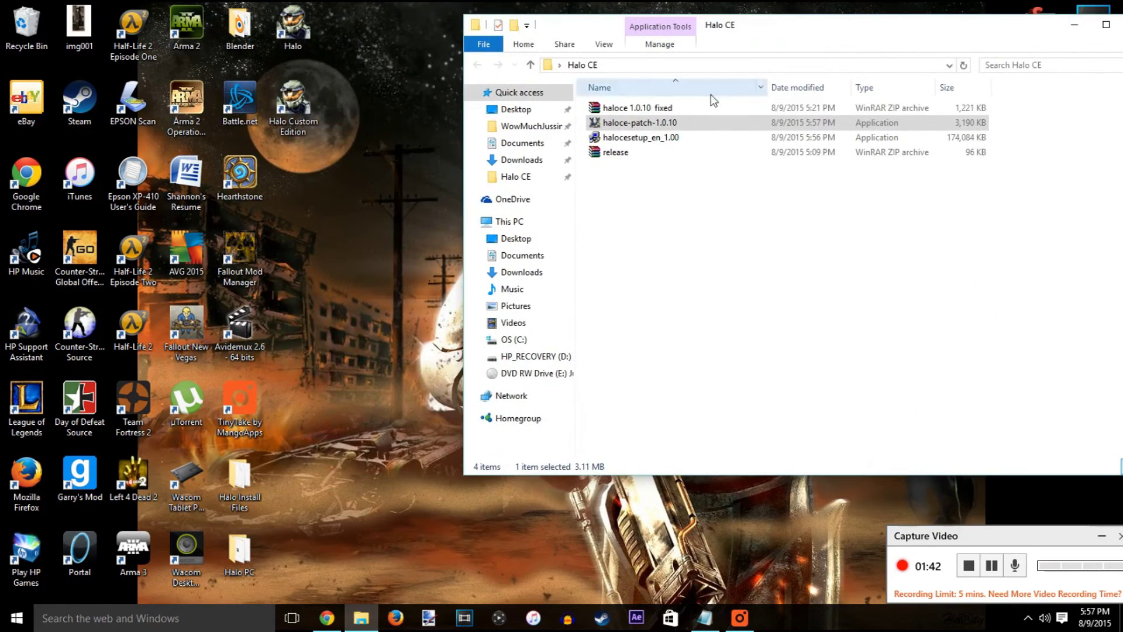
right_click(299, 119)
left_click(351, 146)
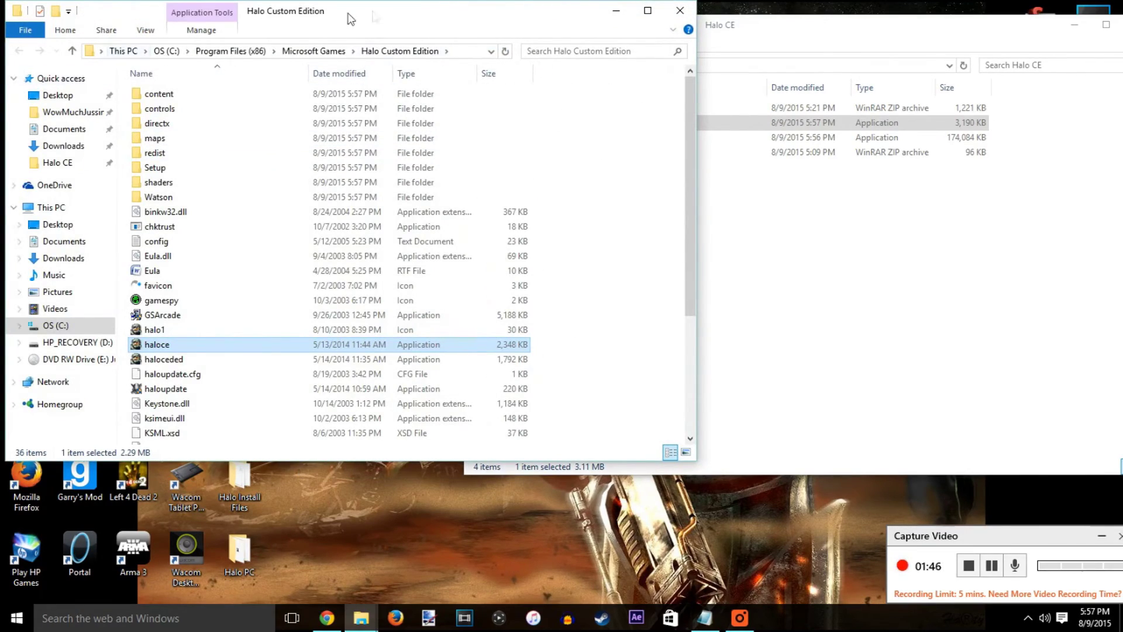
- Snap the install folder left and Halo CE right, then open haloce 1.0.10 fixed in WinRAR
left_click_drag(351, 19, 2, 24)
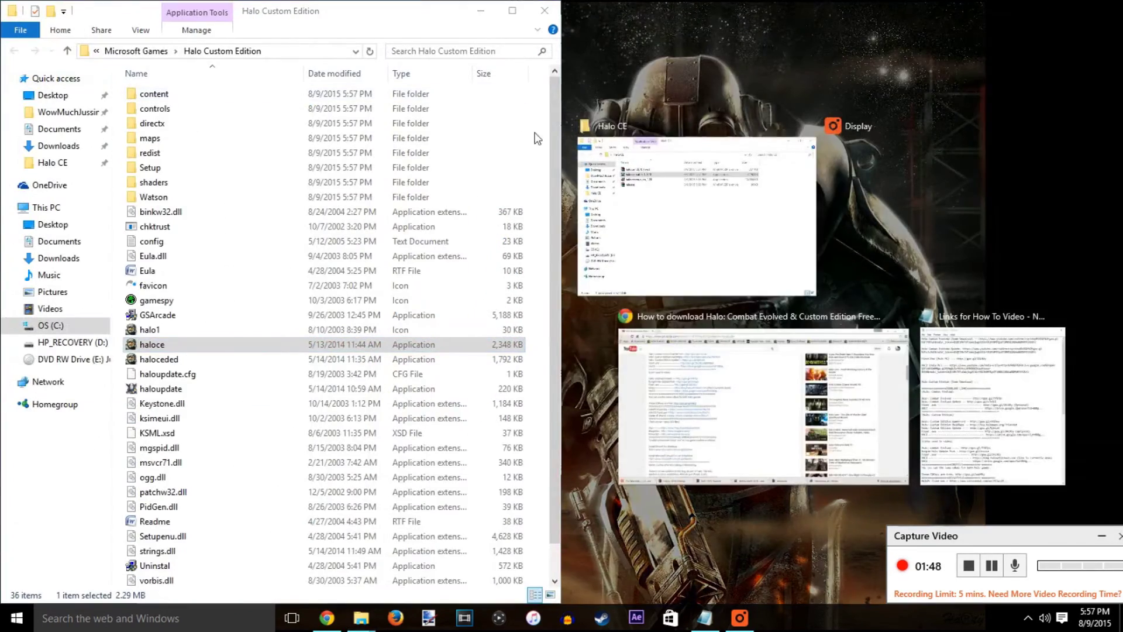
left_click(632, 185)
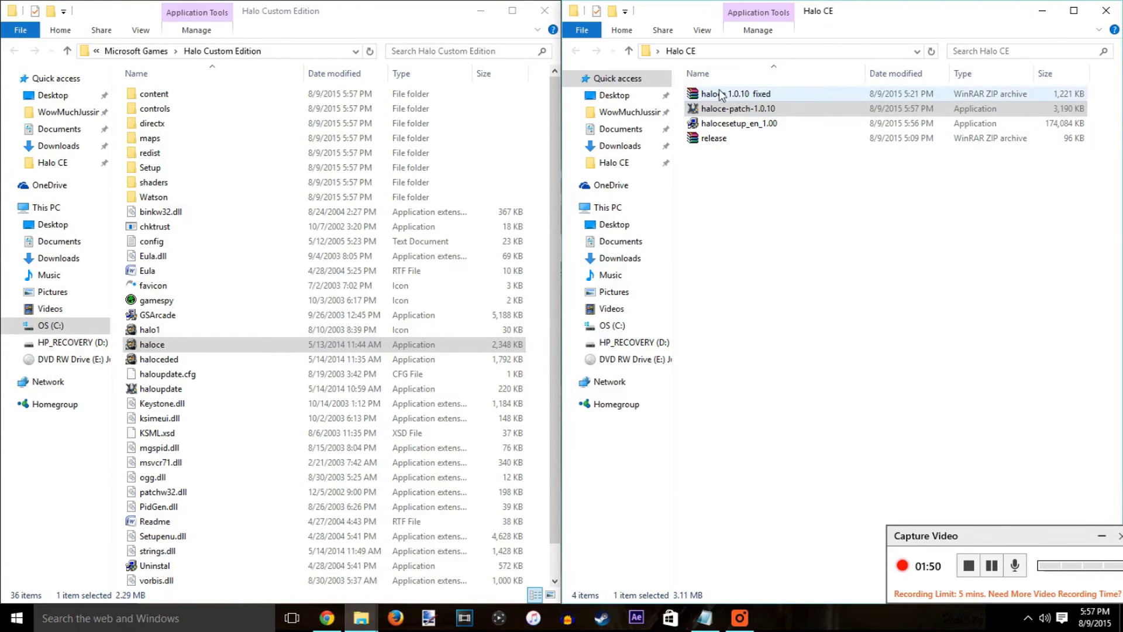
double_click(734, 94)
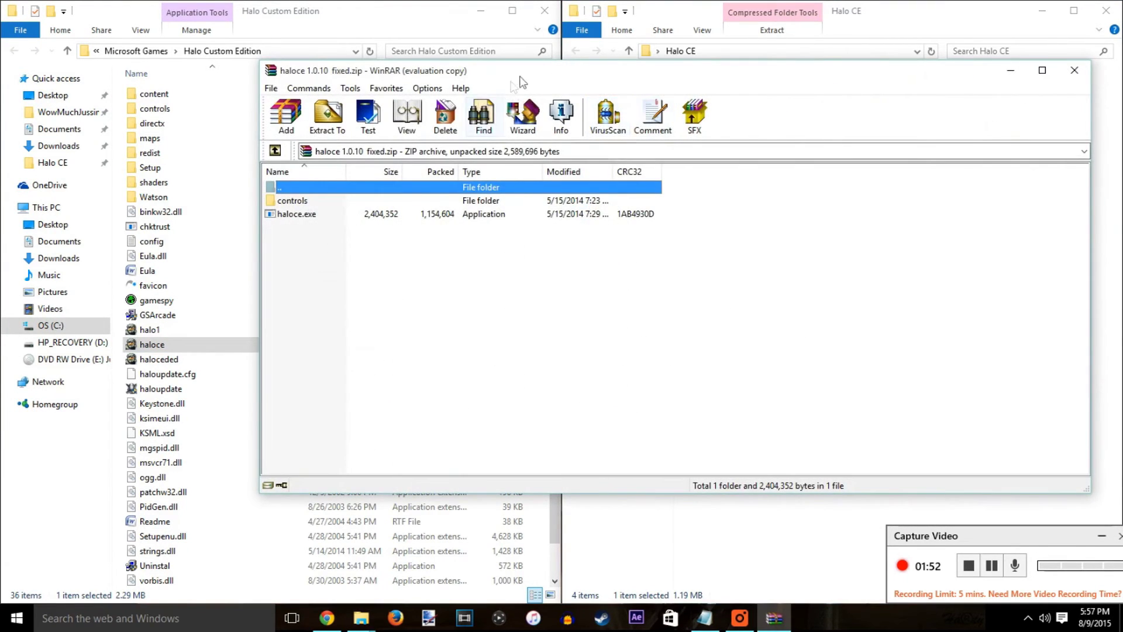
left_click_drag(519, 76, 1051, 92)
left_click(966, 294)
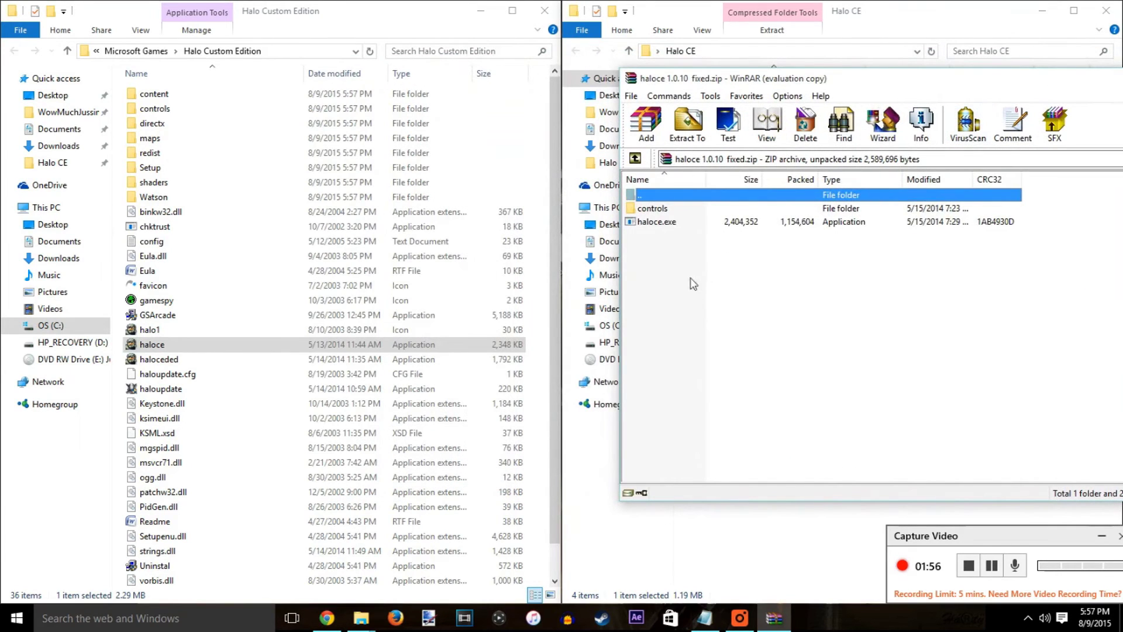
- Copy the fixed haloce.exe and controls folder into Halo Custom Edition, replacing the originals
left_click_drag(689, 275, 678, 221)
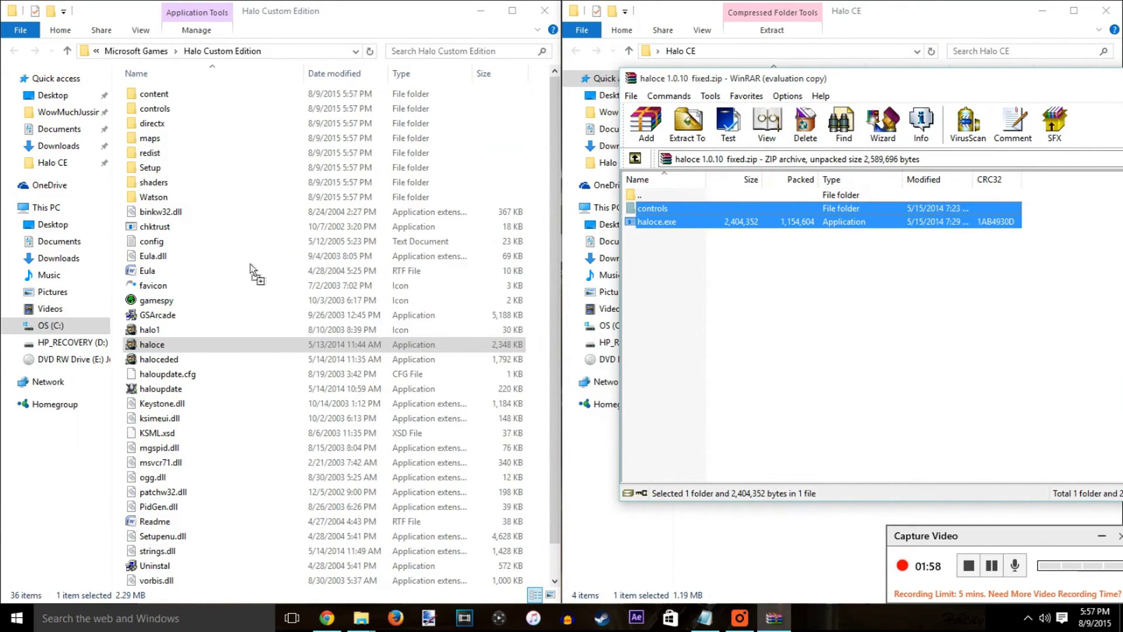
left_click_drag(252, 272, 283, 281)
left_click(501, 199)
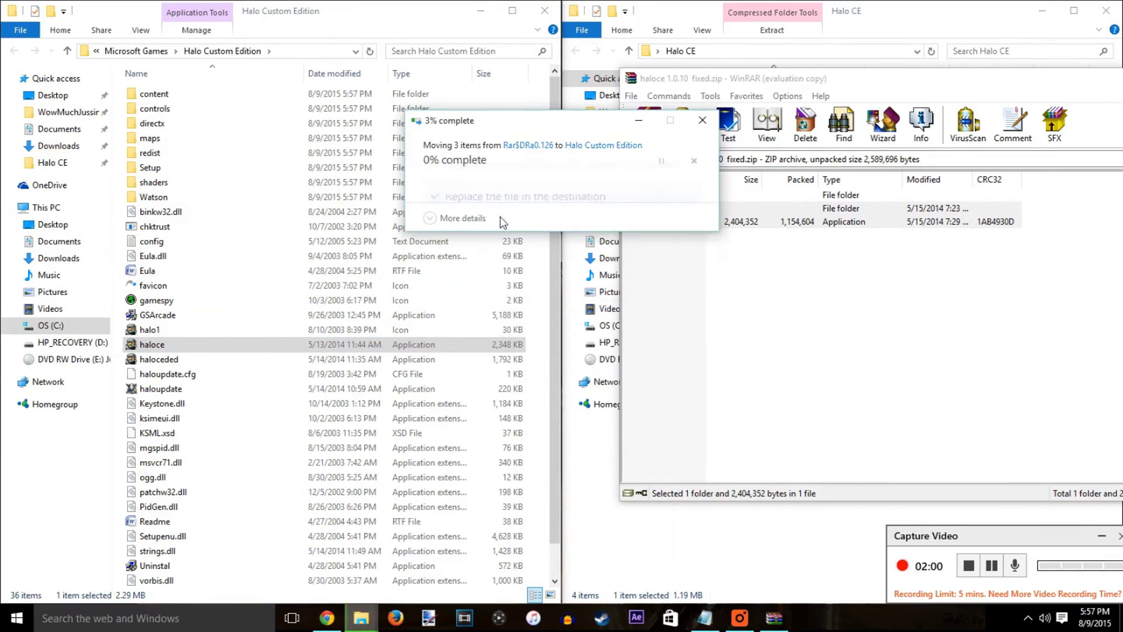
left_click(497, 240)
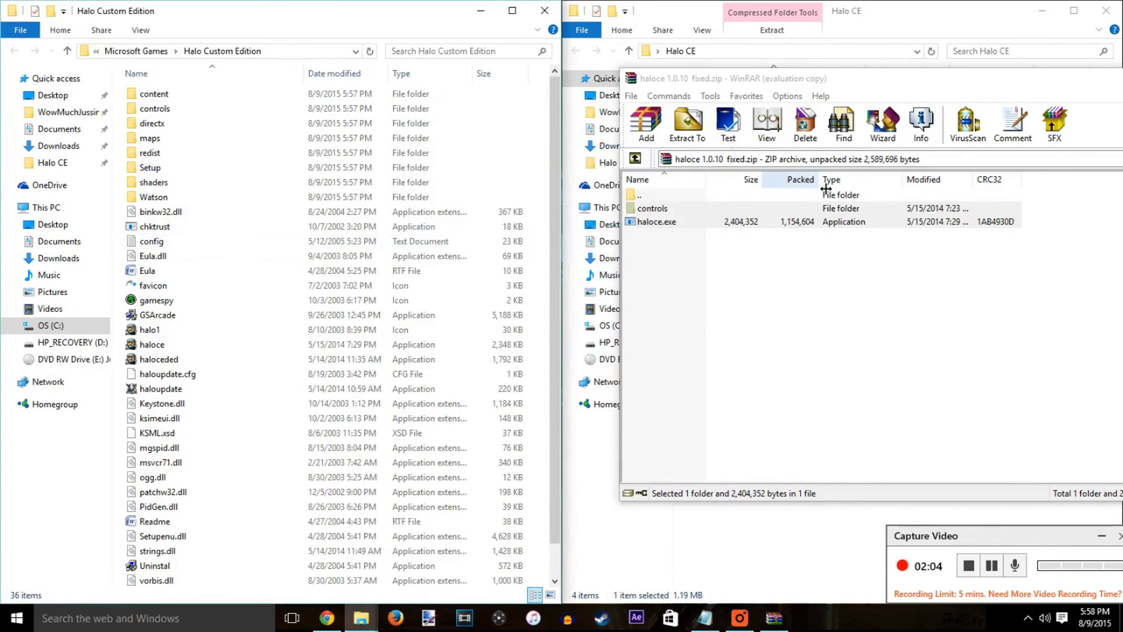
left_click(885, 86)
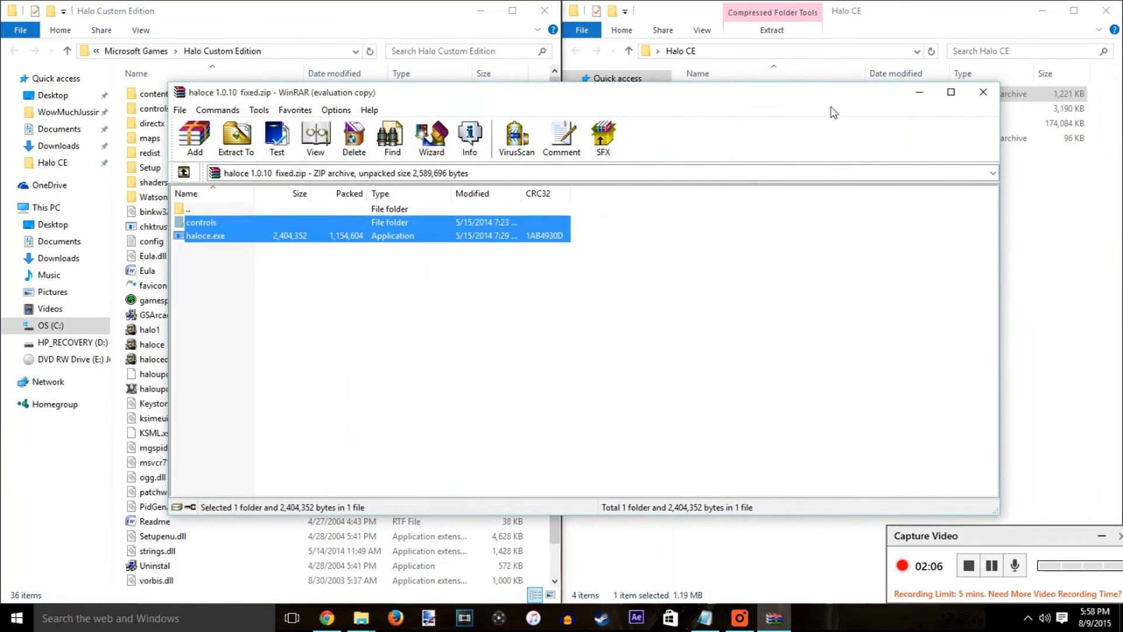